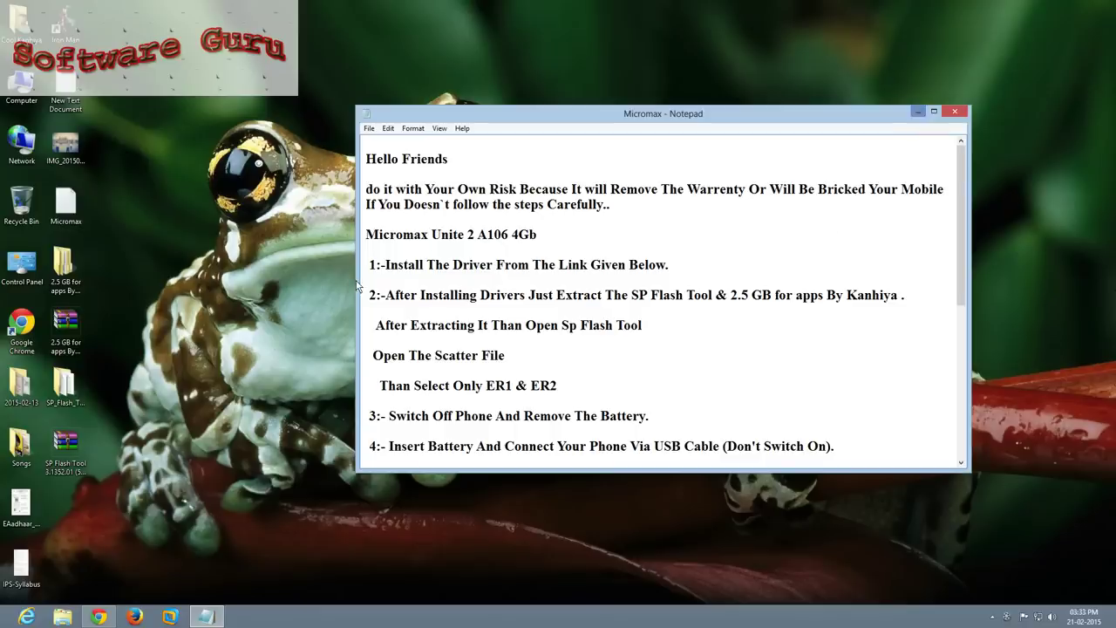
Launch flash_tool from the SP_Flash_Tool_v5.1352.01 folder on the desktop, and clear the open windows out of the way
{"action": "left_click", "coordinate": [918, 113]}
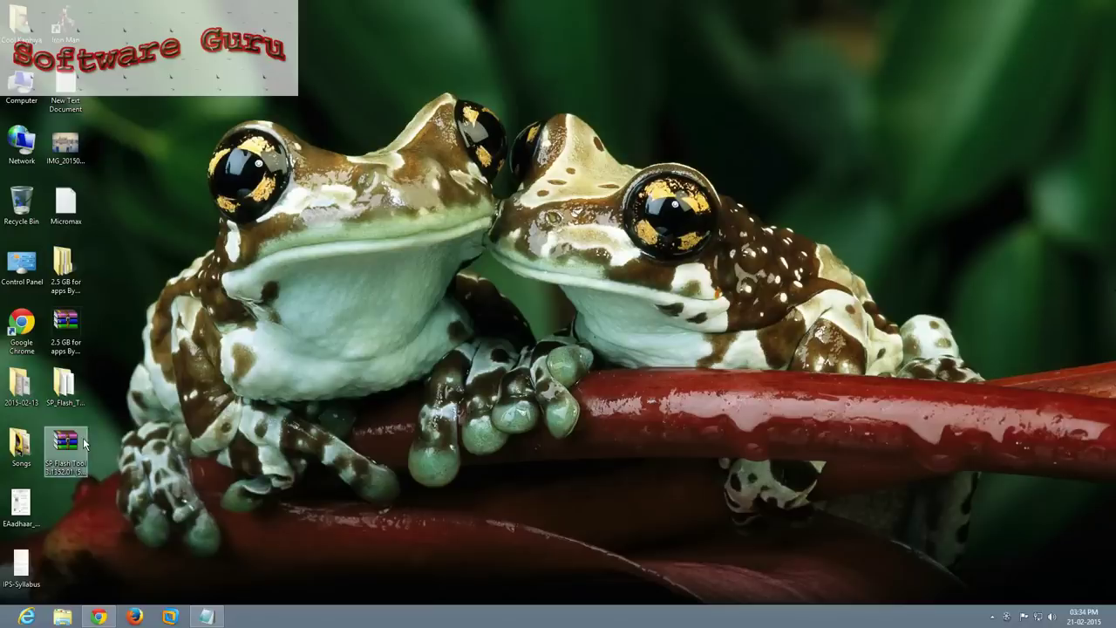
{"action": "double_click", "coordinate": [67, 397]}
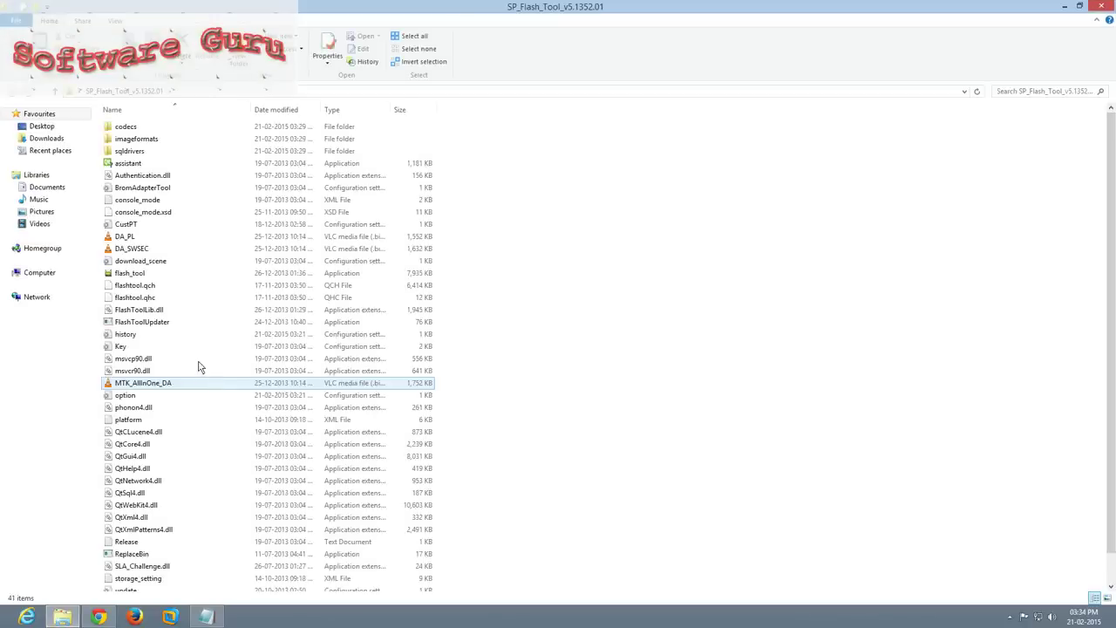
{"action": "left_click", "coordinate": [148, 277]}
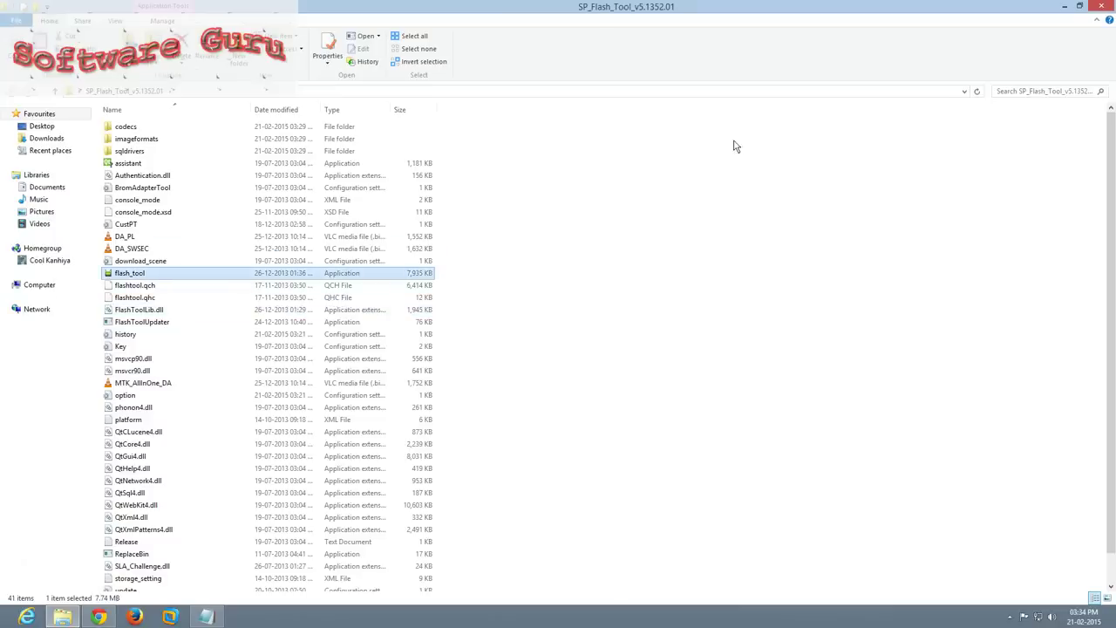
{"action": "left_click", "coordinate": [1065, 7]}
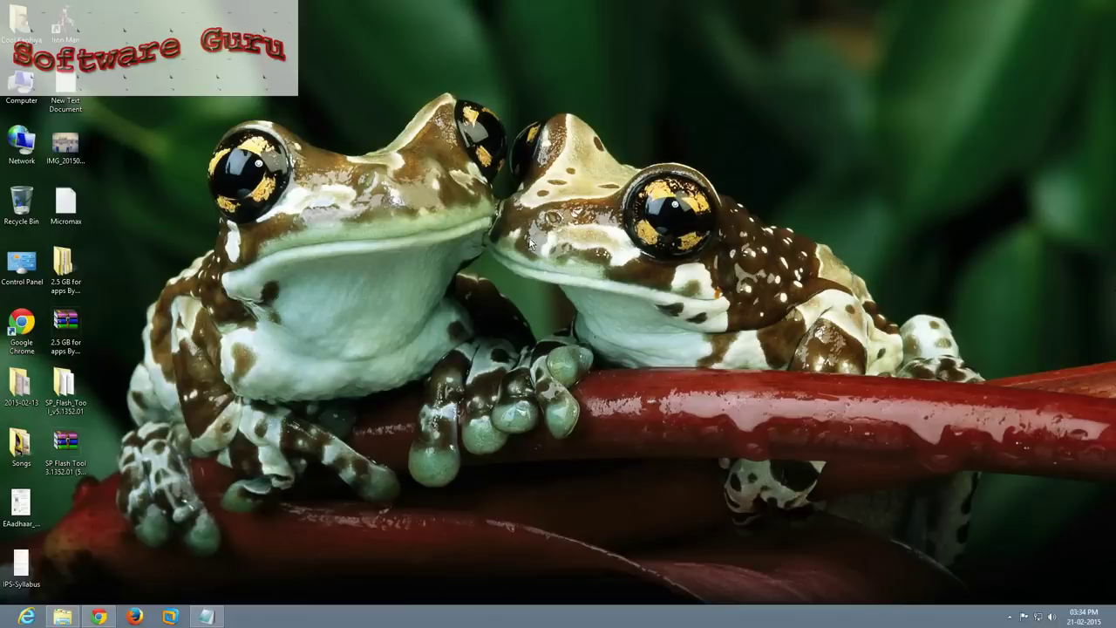
{"action": "right_click", "coordinate": [586, 140]}
{"action": "left_click", "coordinate": [603, 147]}
Review the driver installation instruction in the Micromax notes and check the flash tool folder
{"action": "left_click", "coordinate": [207, 617]}
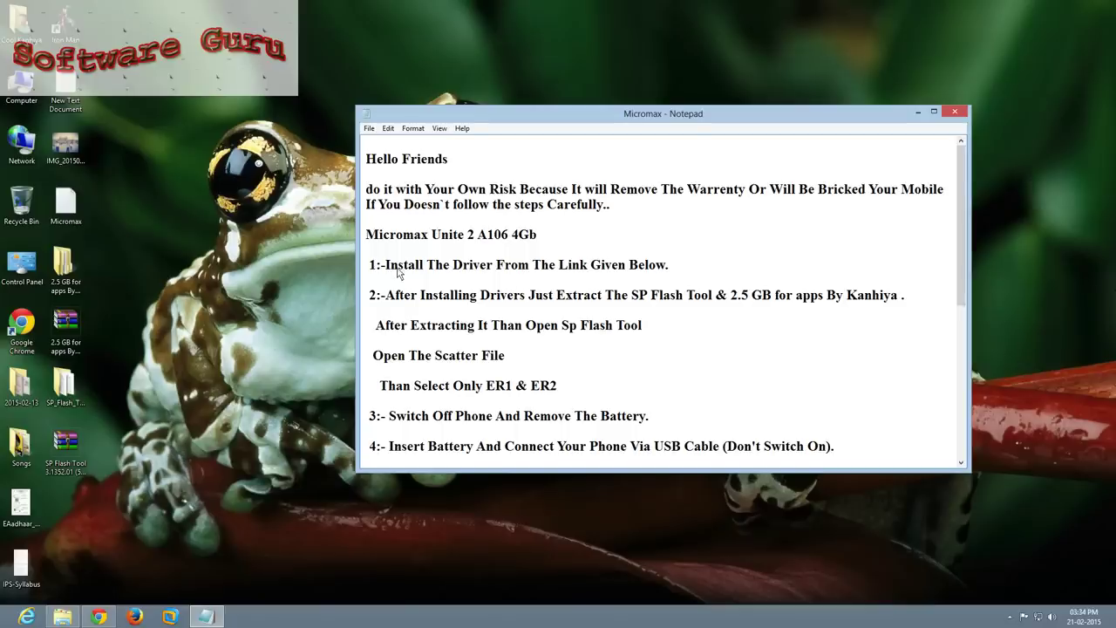
{"action": "left_click_drag", "start_coordinate": [387, 266], "coordinate": [493, 271]}
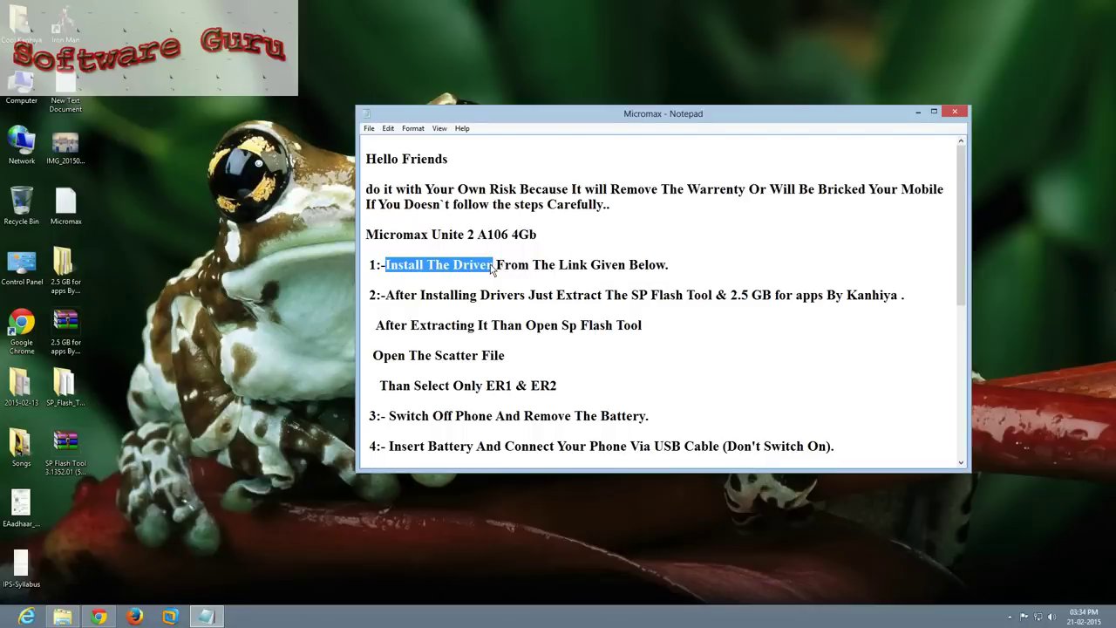
{"action": "left_click", "coordinate": [64, 614]}
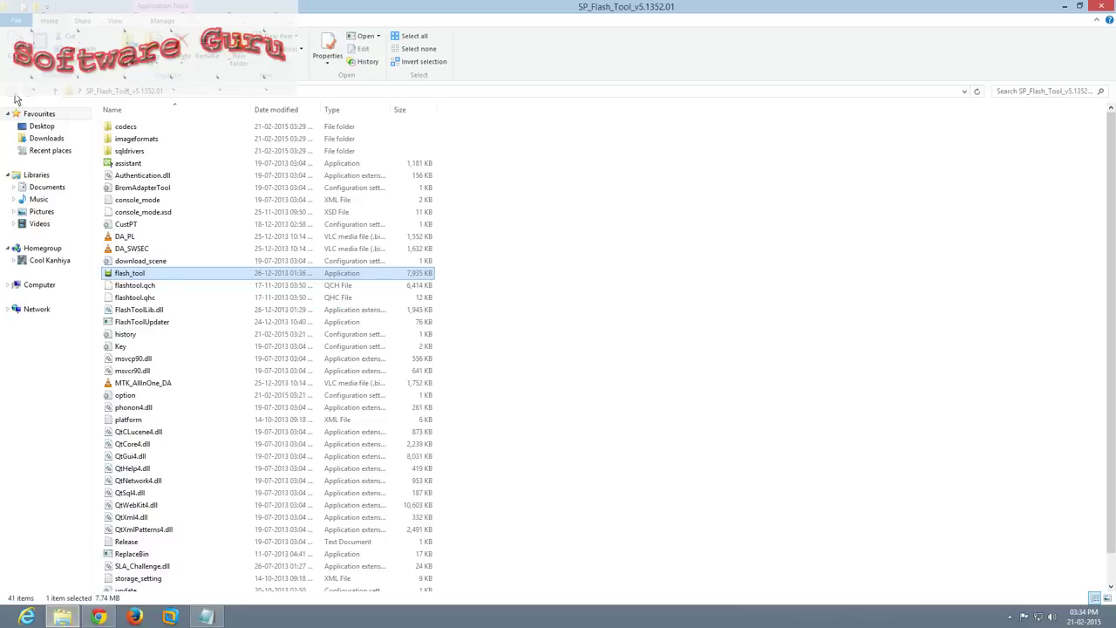
{"action": "left_click", "coordinate": [1068, 6]}
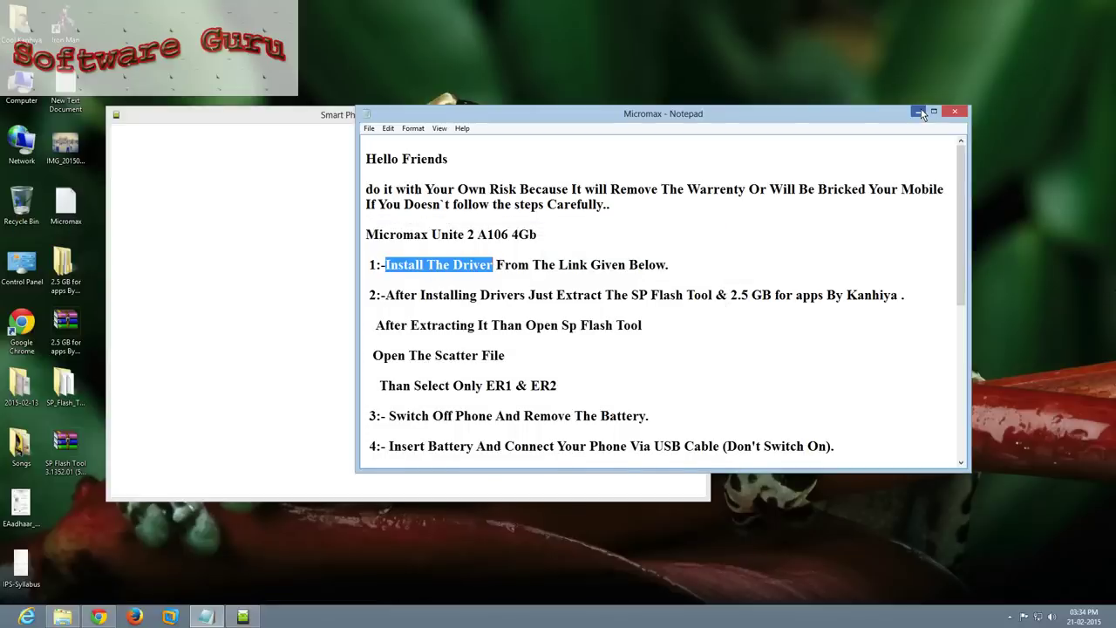
{"action": "left_click", "coordinate": [919, 112]}
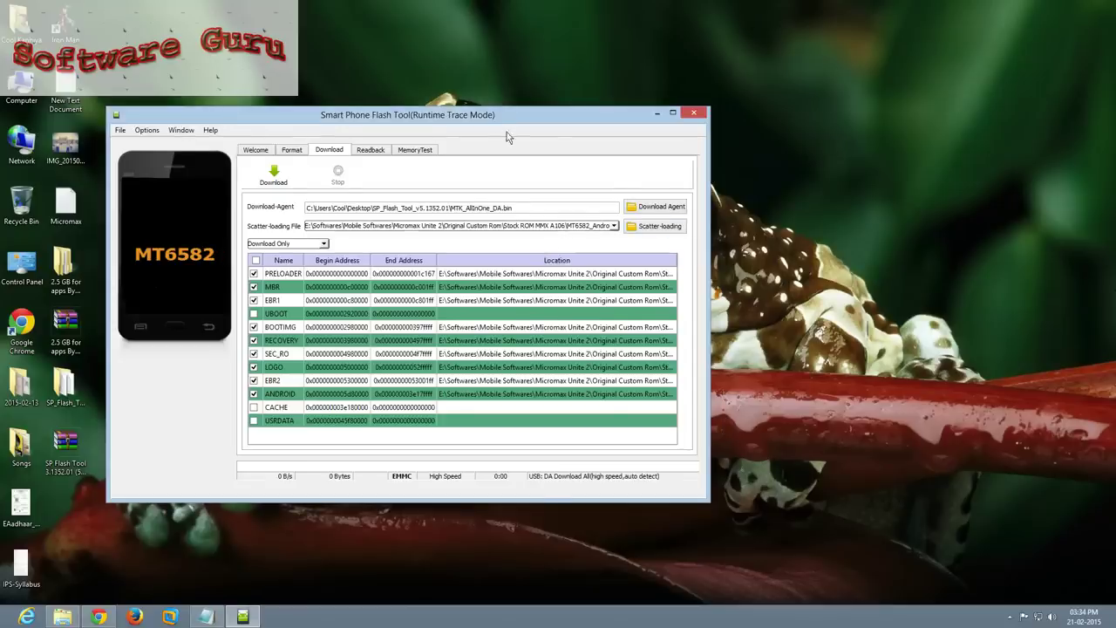
Load MT6582_Android_scatter from the KITKAT folder, inside the desktop's 2.5 GB for apps folder, as the scatter-loading file
{"action": "left_click_drag", "start_coordinate": [560, 122], "coordinate": [703, 116]}
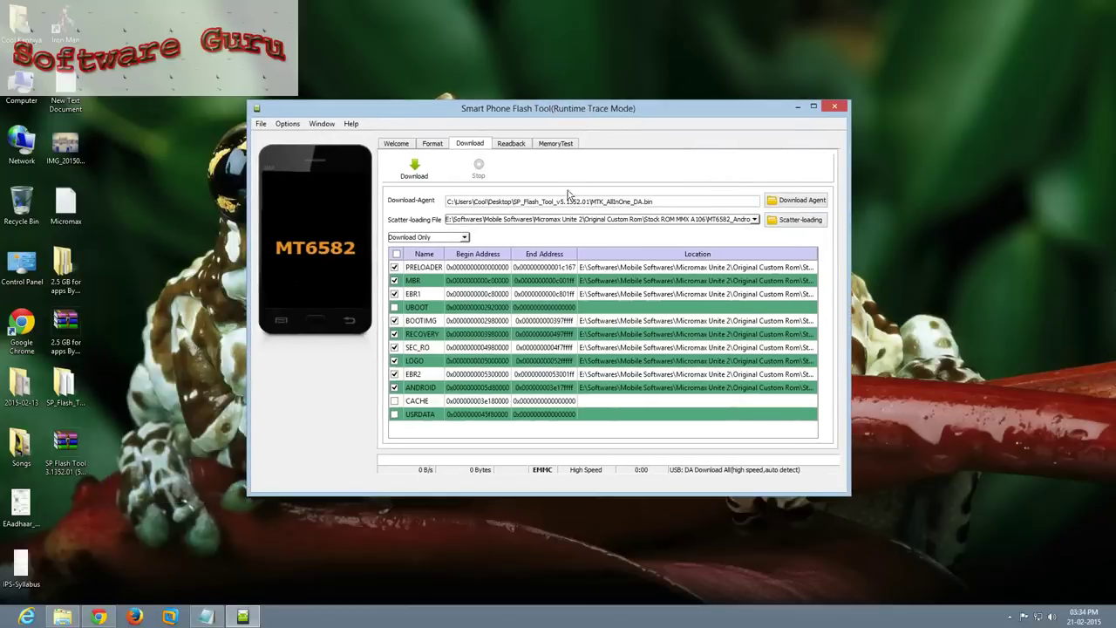
{"action": "left_click", "coordinate": [791, 224]}
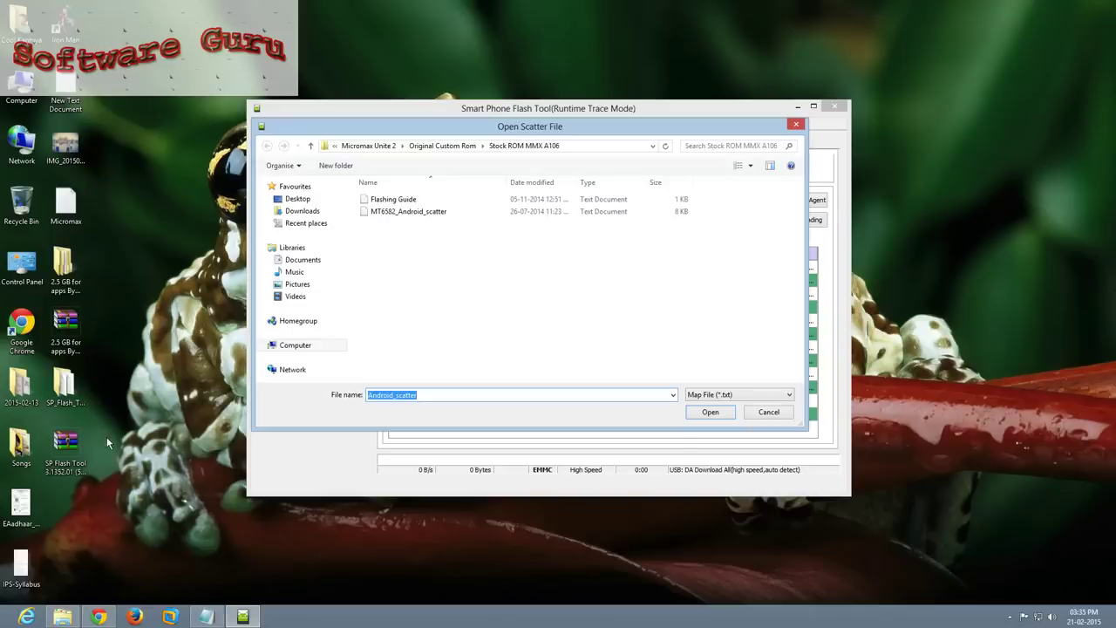
{"action": "left_click", "coordinate": [288, 203]}
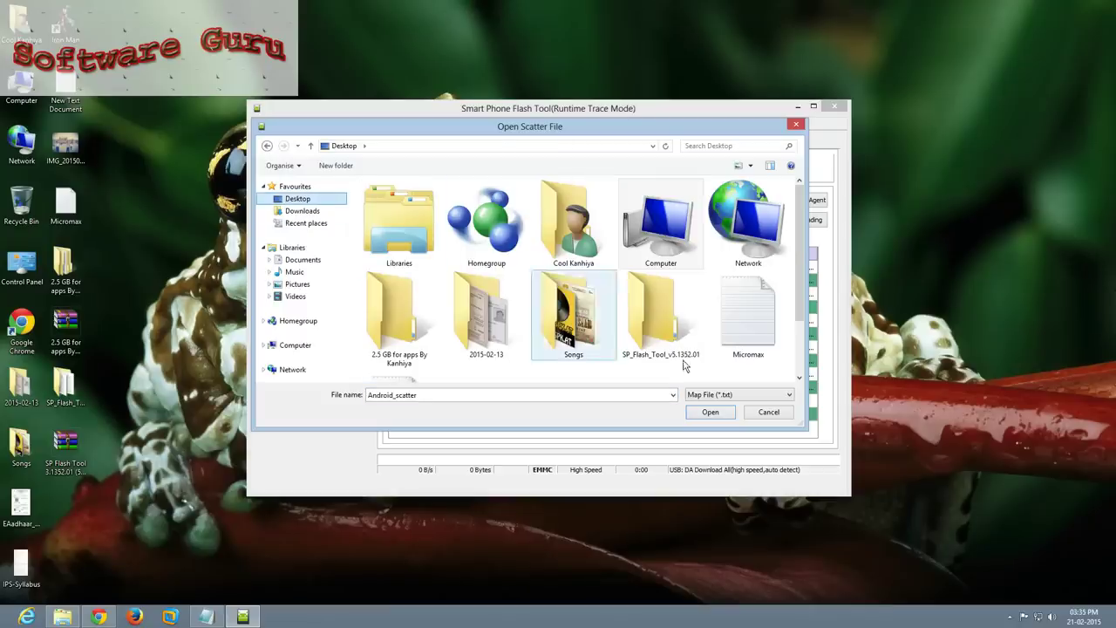
{"action": "left_click_drag", "start_coordinate": [803, 266], "coordinate": [805, 324]}
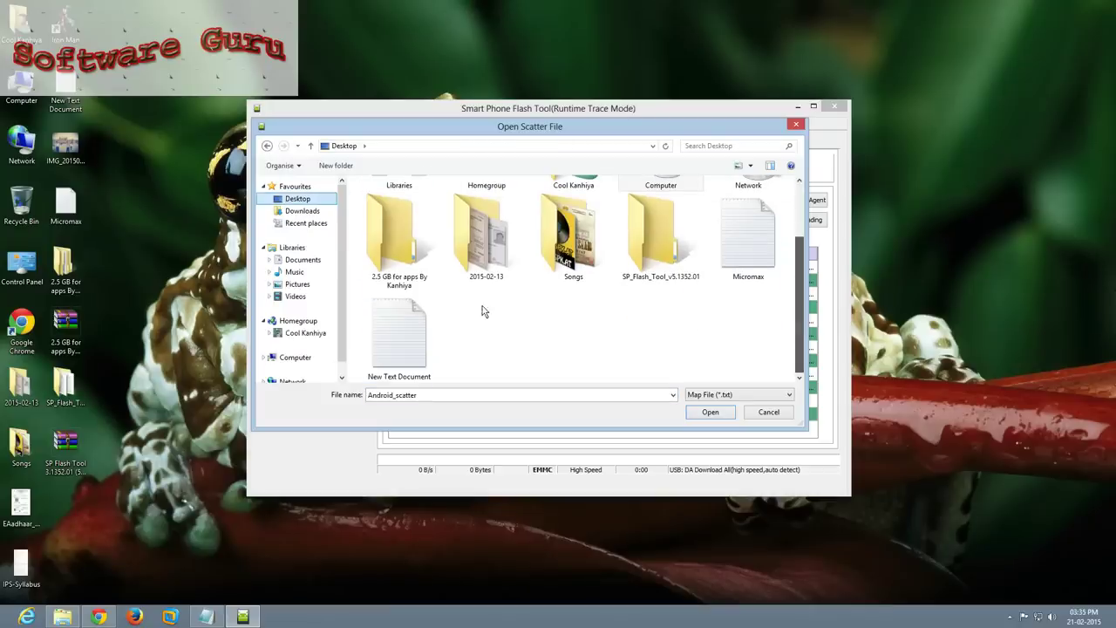
{"action": "left_click", "coordinate": [401, 281]}
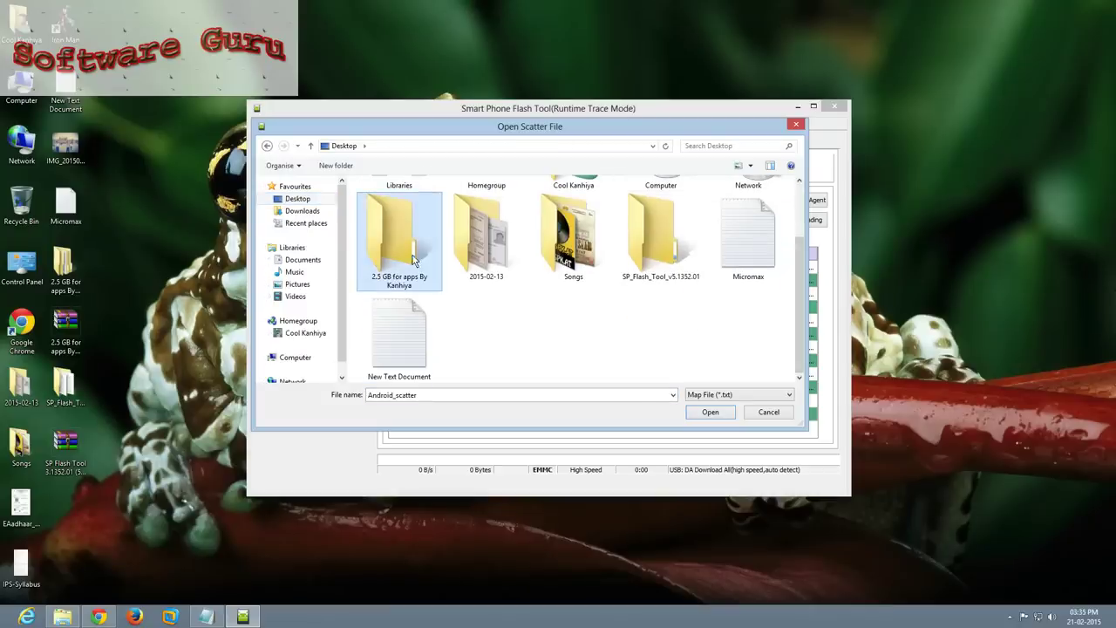
{"action": "double_click", "coordinate": [414, 260]}
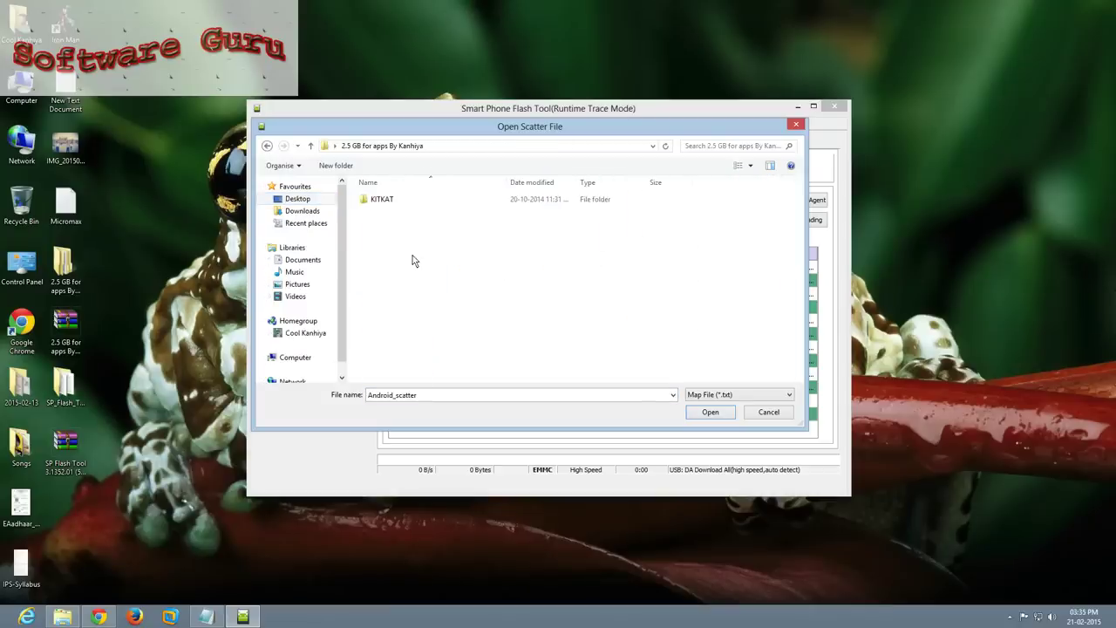
{"action": "double_click", "coordinate": [404, 207]}
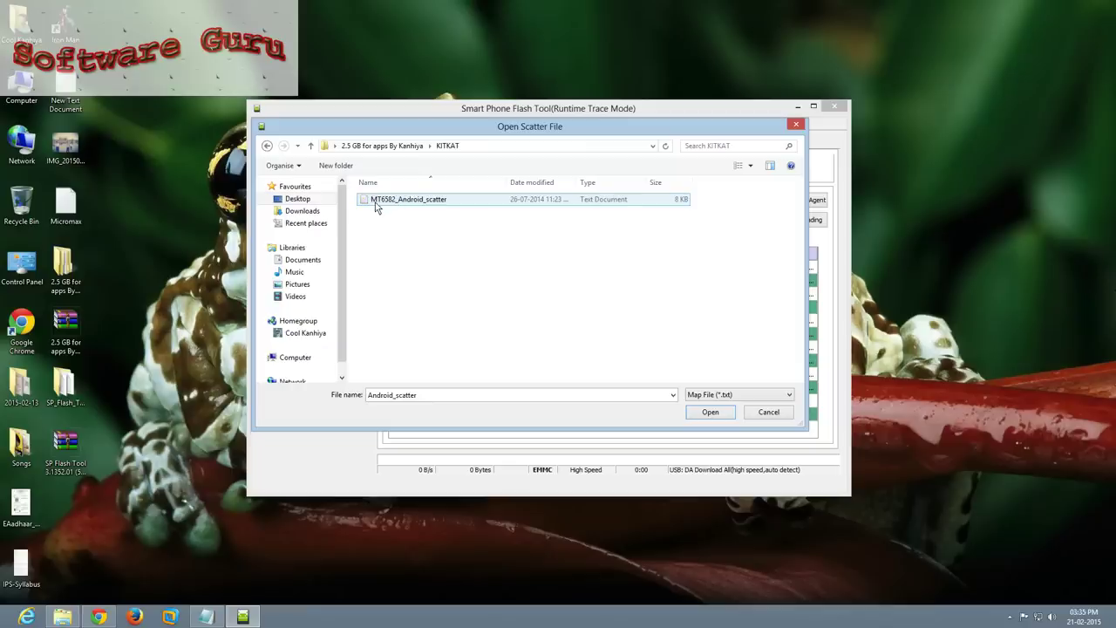
{"action": "left_click", "coordinate": [421, 206]}
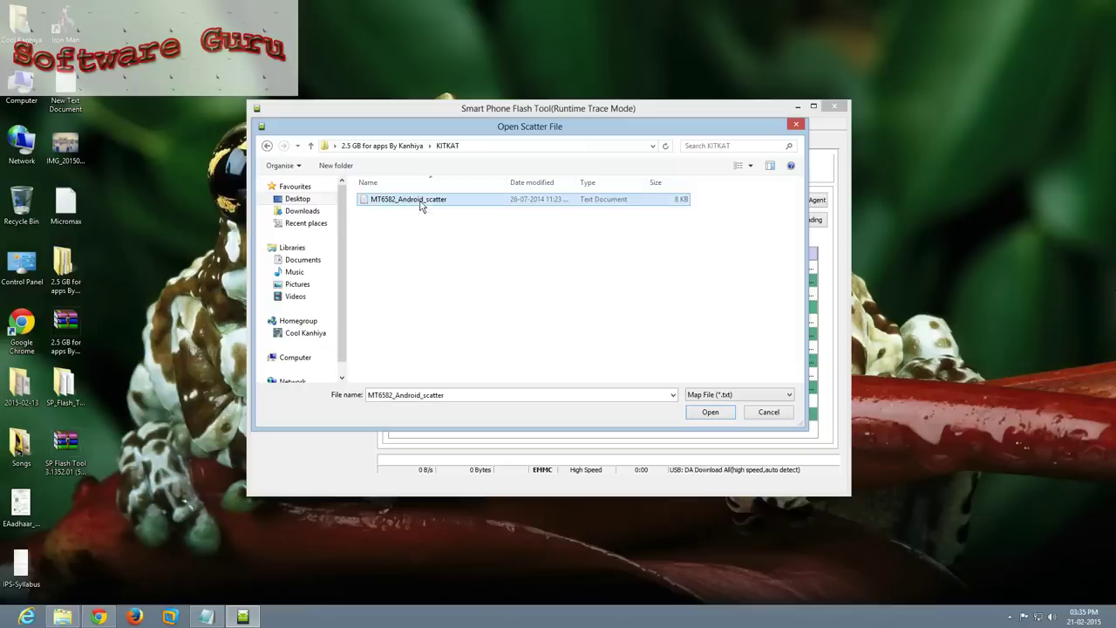
{"action": "left_click", "coordinate": [710, 413]}
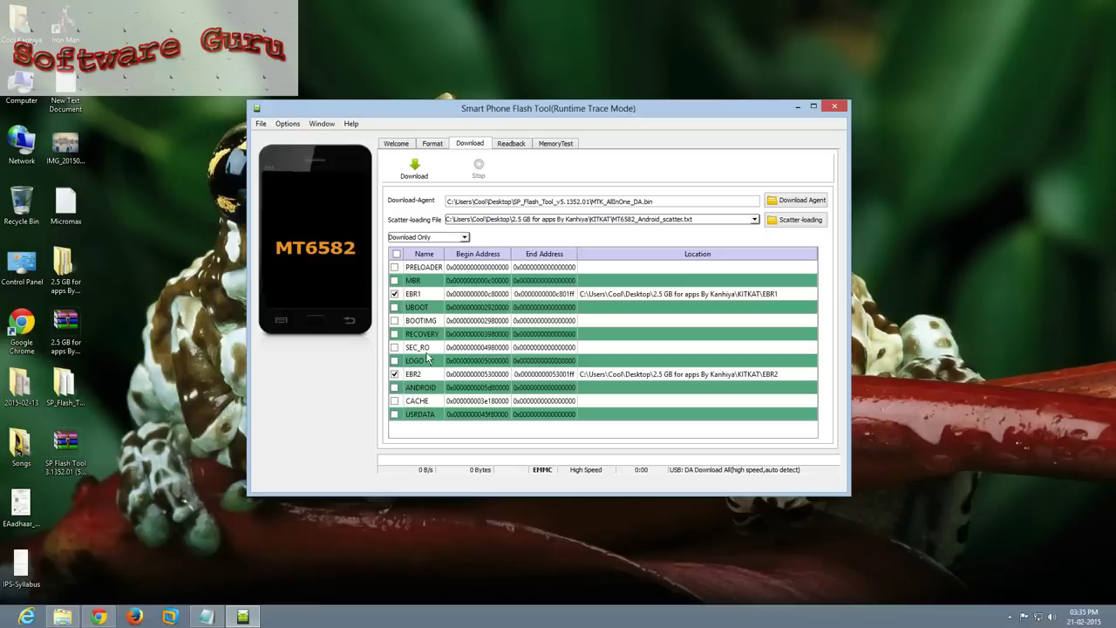
Review the Micromax notes on selecting only ER1 & ER2, removing and reinserting the battery, and connecting the phone via USB
{"action": "left_click", "coordinate": [206, 617]}
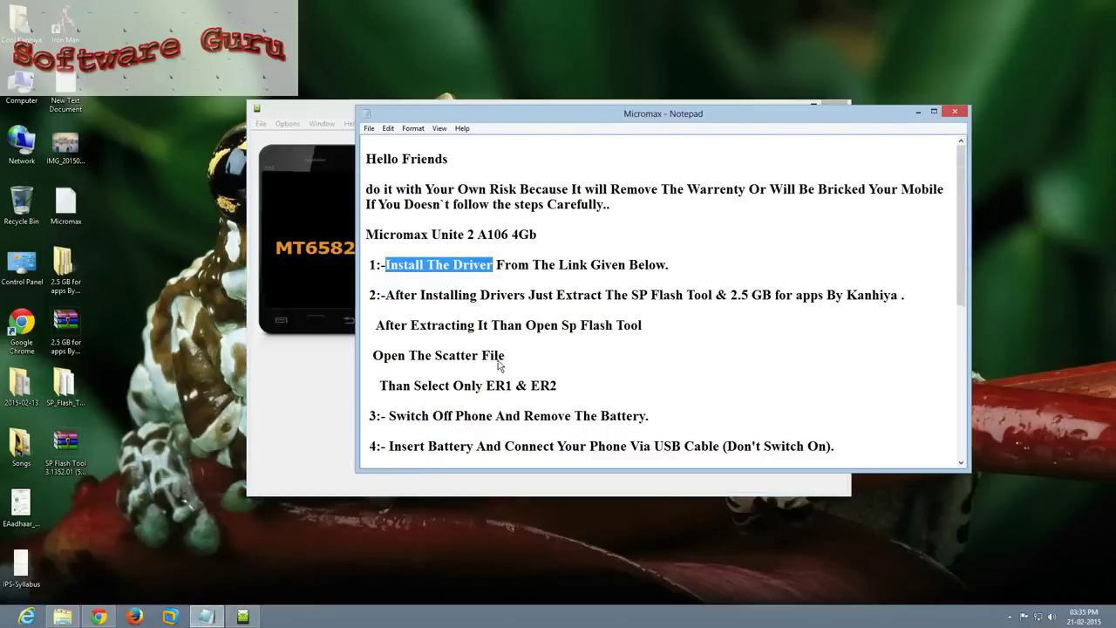
{"action": "scroll", "coordinate": [479, 362], "scroll_direction": "down", "scroll_amount": 1}
{"action": "left_click_drag", "start_coordinate": [454, 342], "coordinate": [563, 347]}
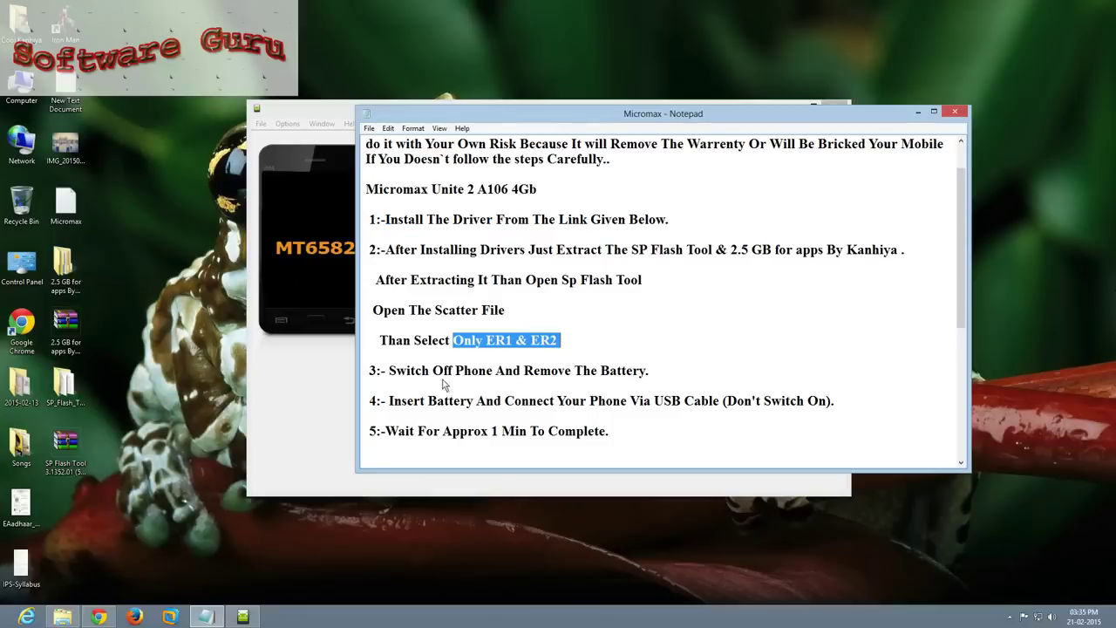
{"action": "left_click_drag", "start_coordinate": [389, 371], "coordinate": [647, 375]}
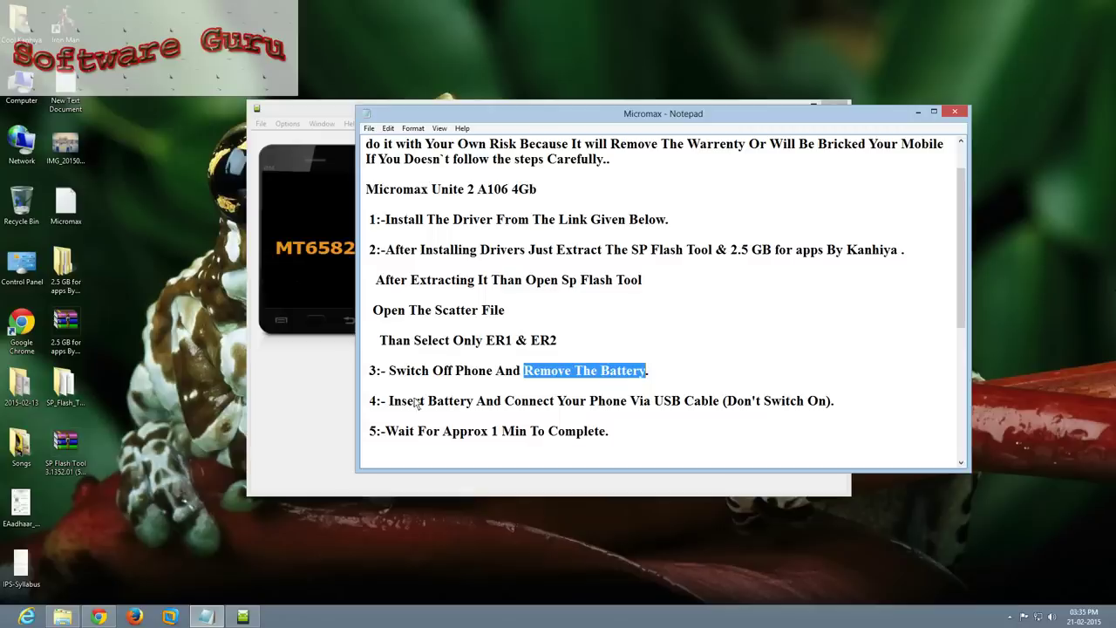
{"action": "left_click_drag", "start_coordinate": [393, 402], "coordinate": [506, 406]}
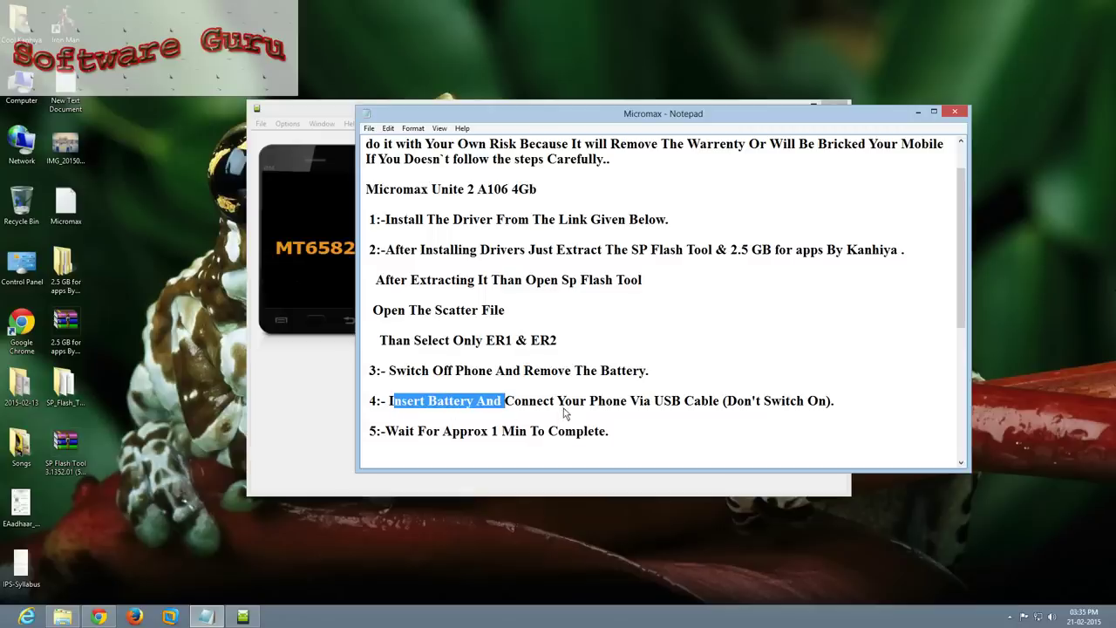
{"action": "left_click_drag", "start_coordinate": [654, 405], "coordinate": [826, 406]}
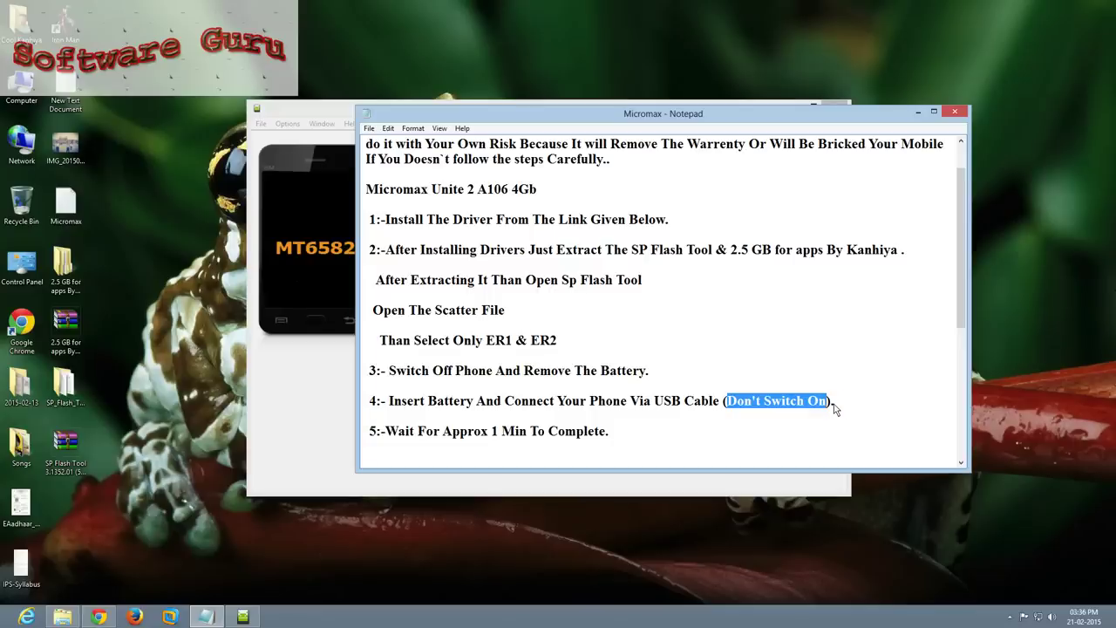
Review the risk and warranty warning and the final flashing instructions in the Micromax notes
{"action": "scroll", "coordinate": [555, 286], "scroll_direction": "up", "scroll_amount": 1}
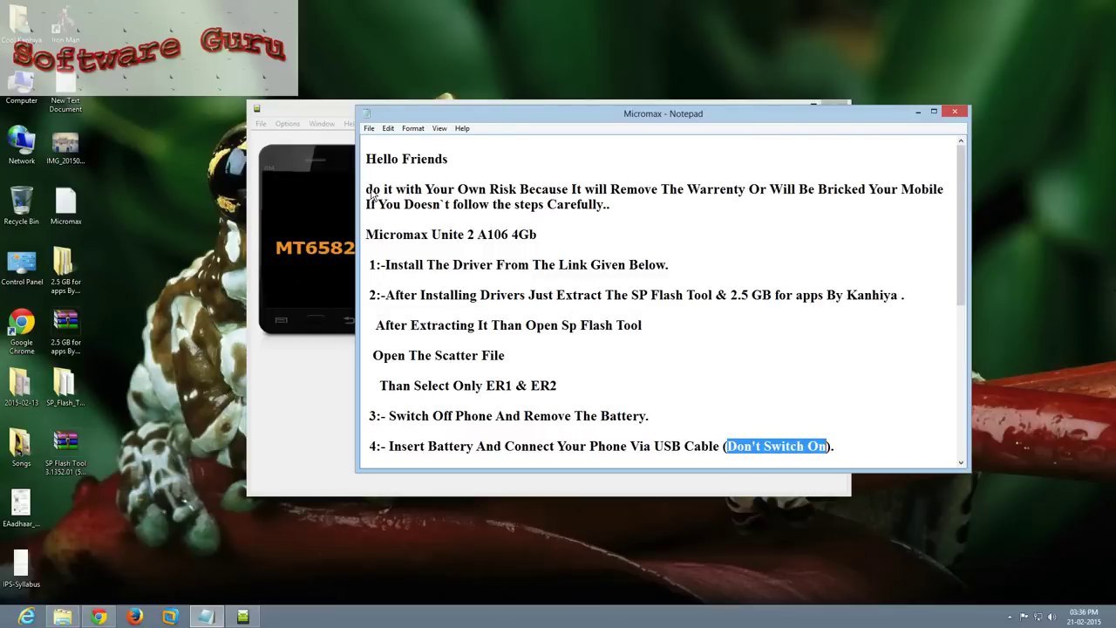
{"action": "left_click_drag", "start_coordinate": [458, 190], "coordinate": [518, 191]}
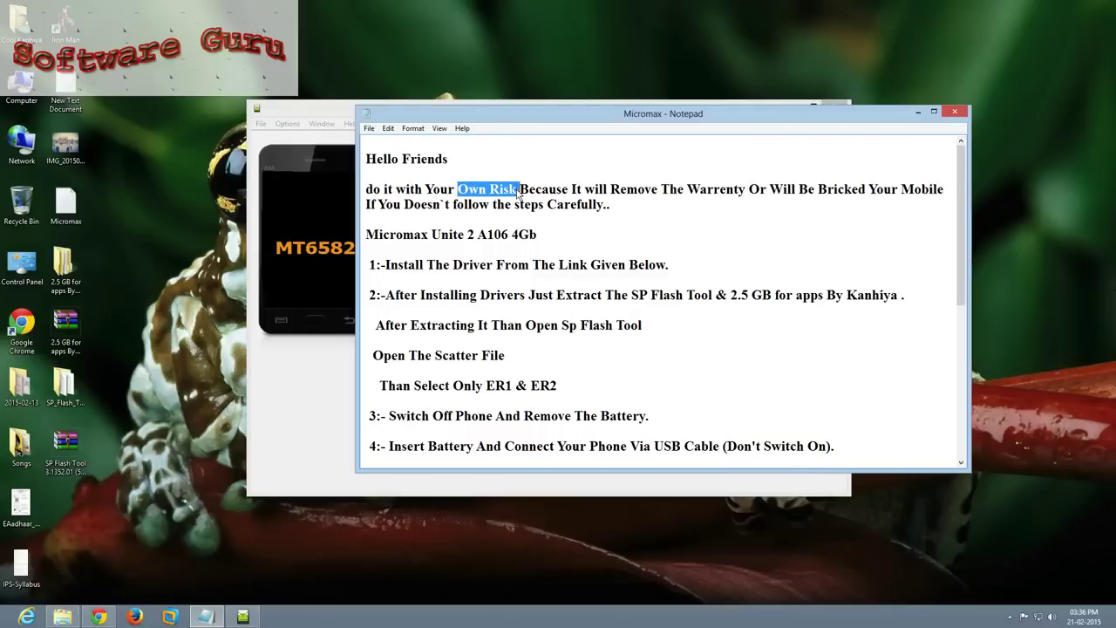
{"action": "left_click", "coordinate": [615, 193]}
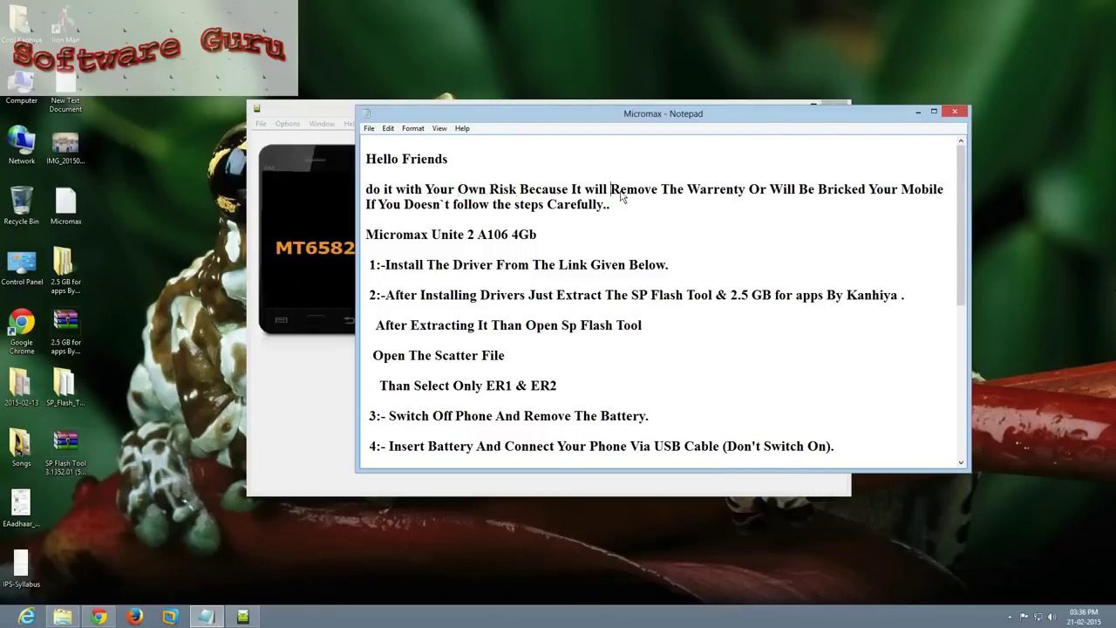
{"action": "left_click_drag", "start_coordinate": [621, 193], "coordinate": [741, 194]}
{"action": "left_click", "coordinate": [660, 194]}
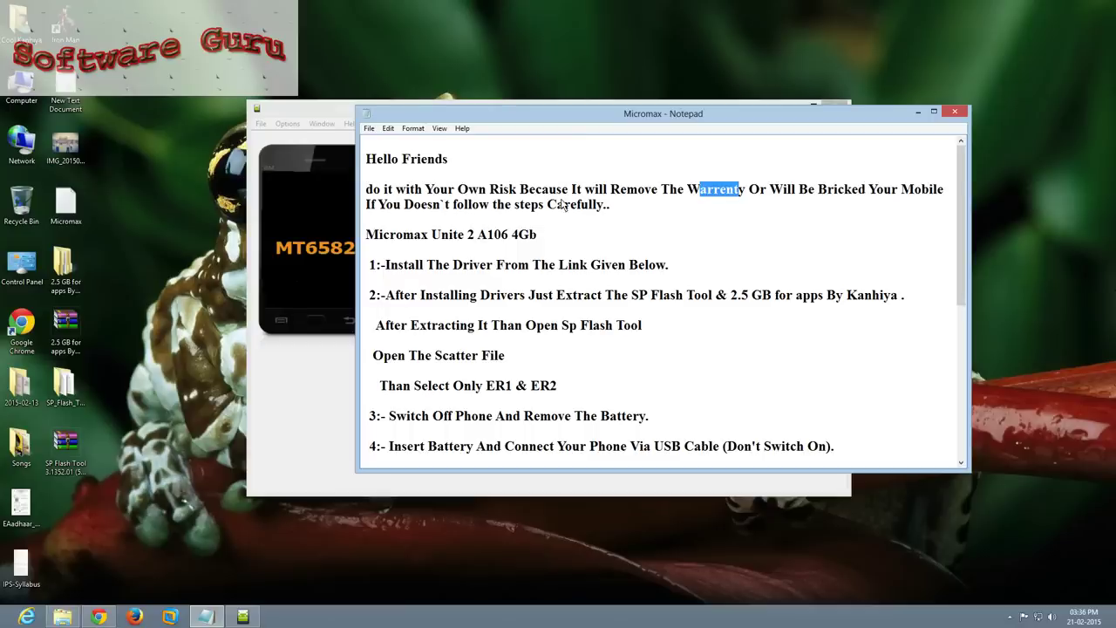
{"action": "scroll", "coordinate": [744, 294], "scroll_direction": "down", "scroll_amount": 1}
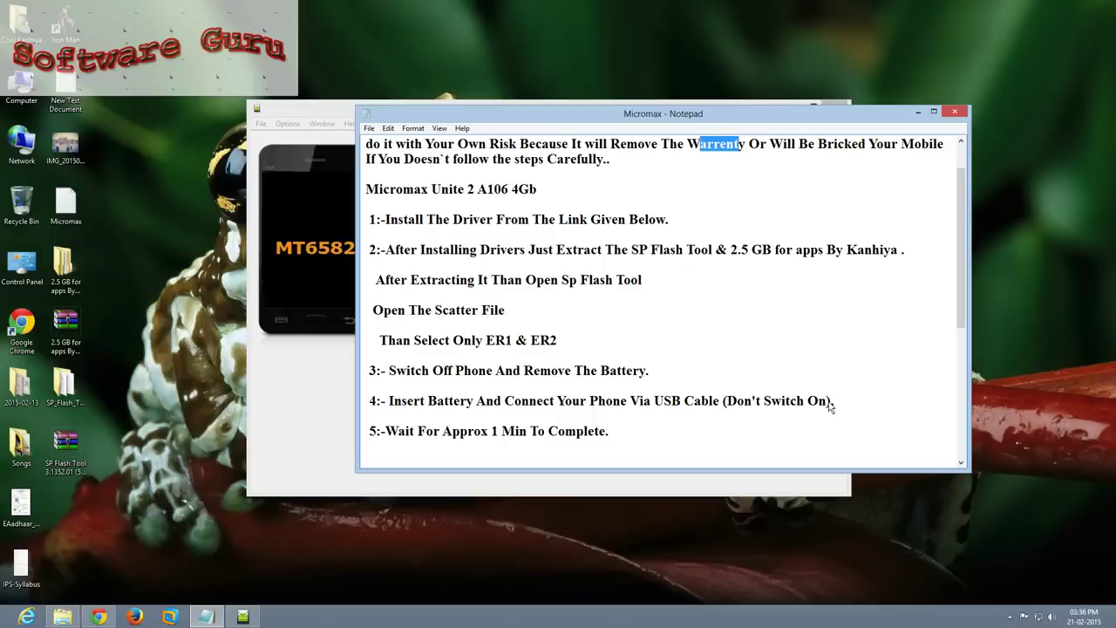
{"action": "scroll", "coordinate": [531, 428], "scroll_direction": "down", "scroll_amount": 1}
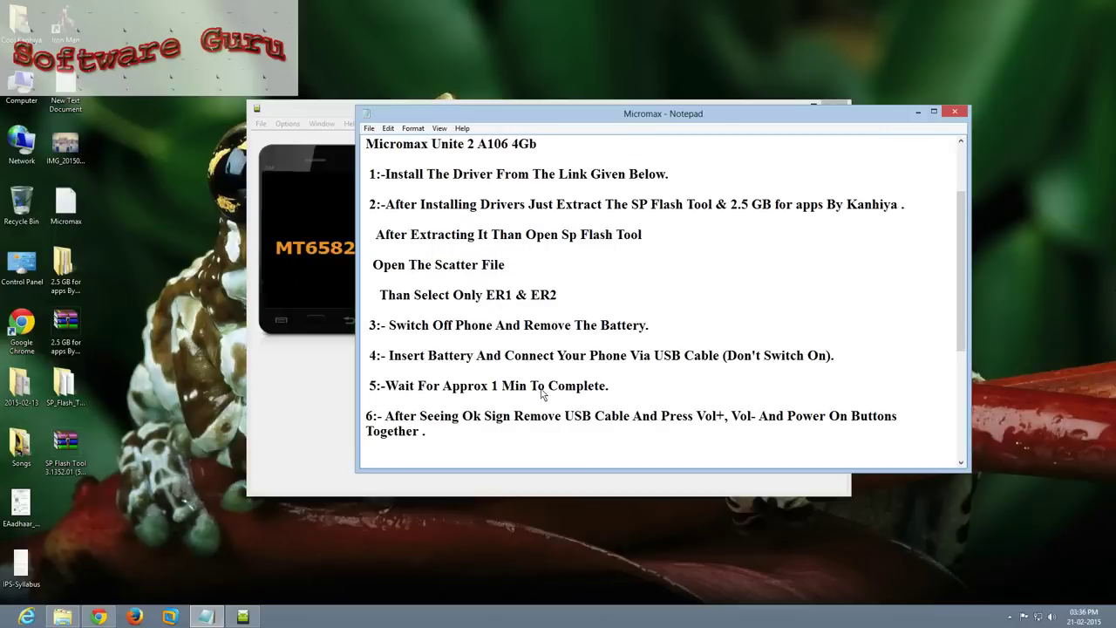
{"action": "scroll", "coordinate": [540, 391], "scroll_direction": "up", "scroll_amount": 1}
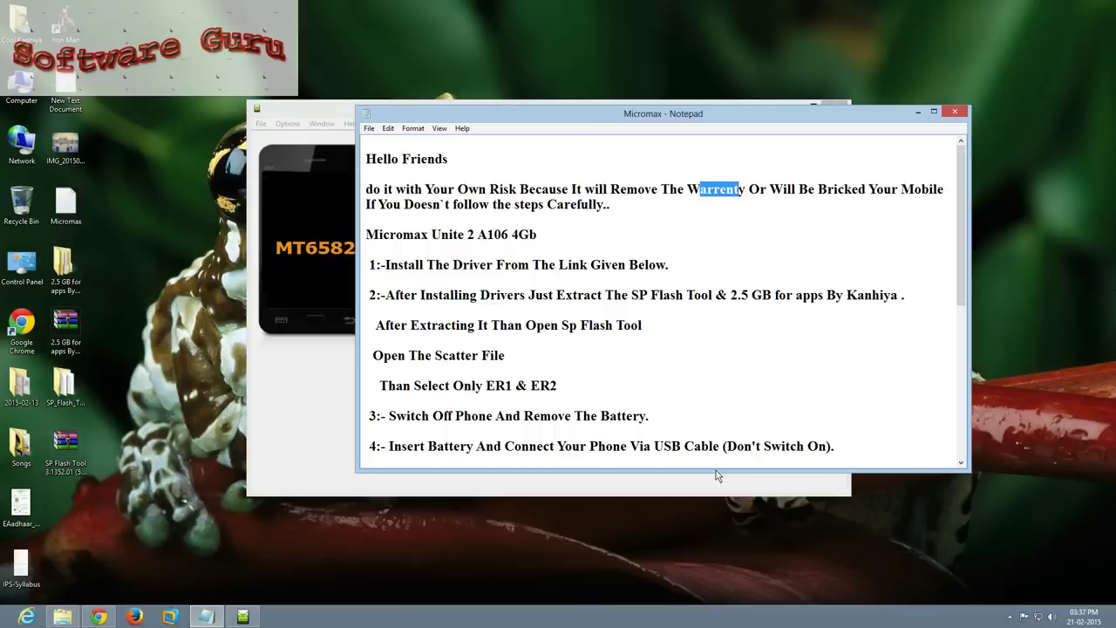
Flash the selected EBR1 and EBR2 partitions to the connected phone in Download Only mode, and dismiss the completion dialog
{"action": "left_click", "coordinate": [308, 403]}
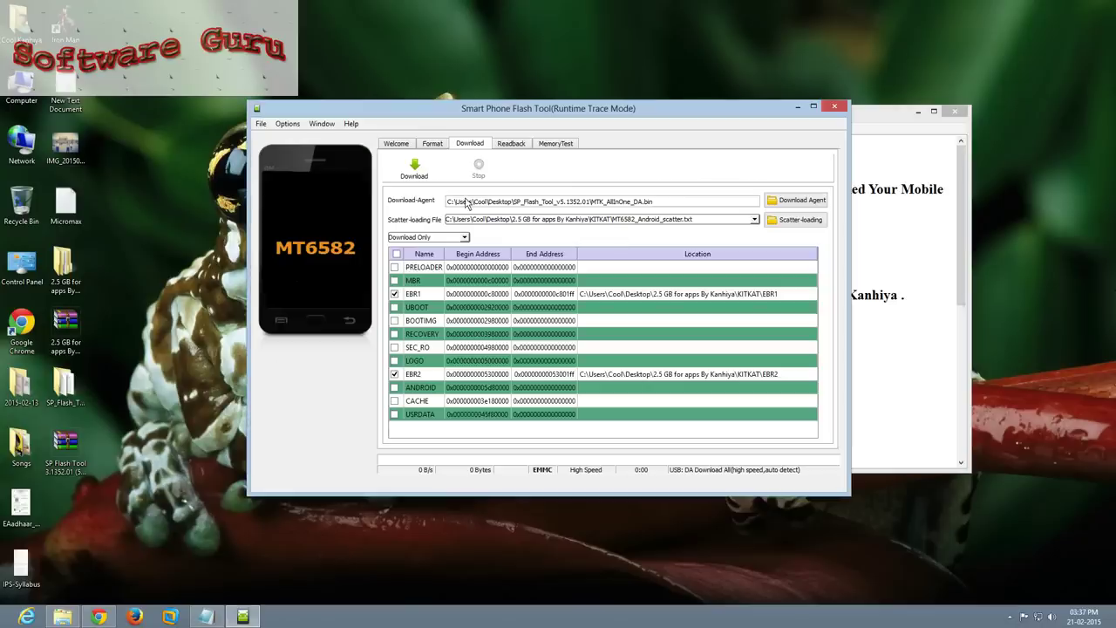
{"action": "left_click", "coordinate": [415, 169]}
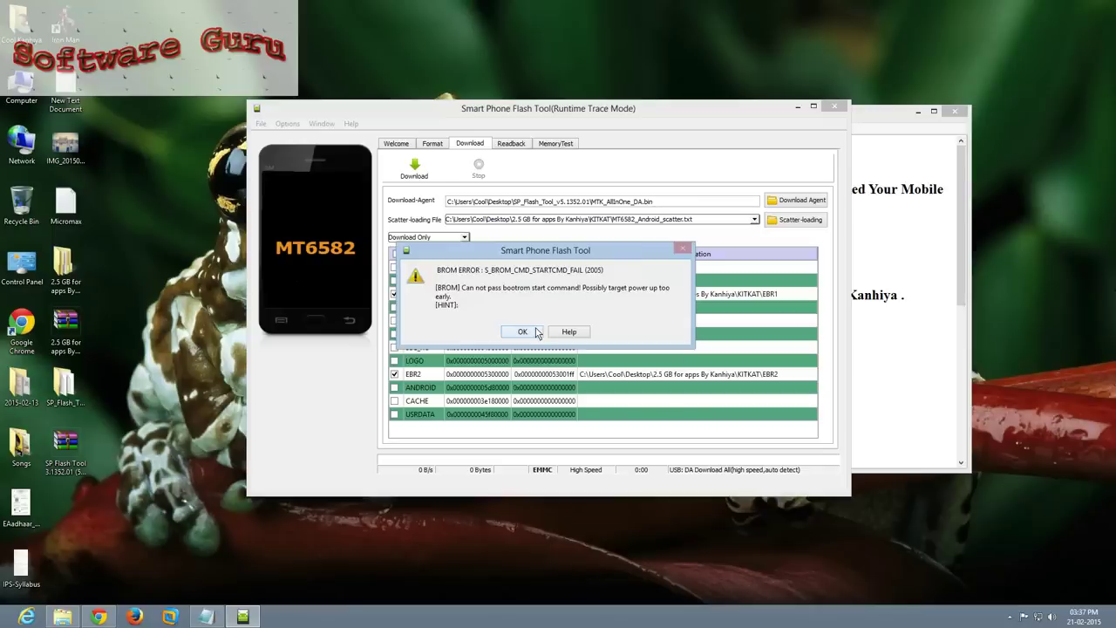
{"action": "left_click", "coordinate": [1010, 616]}
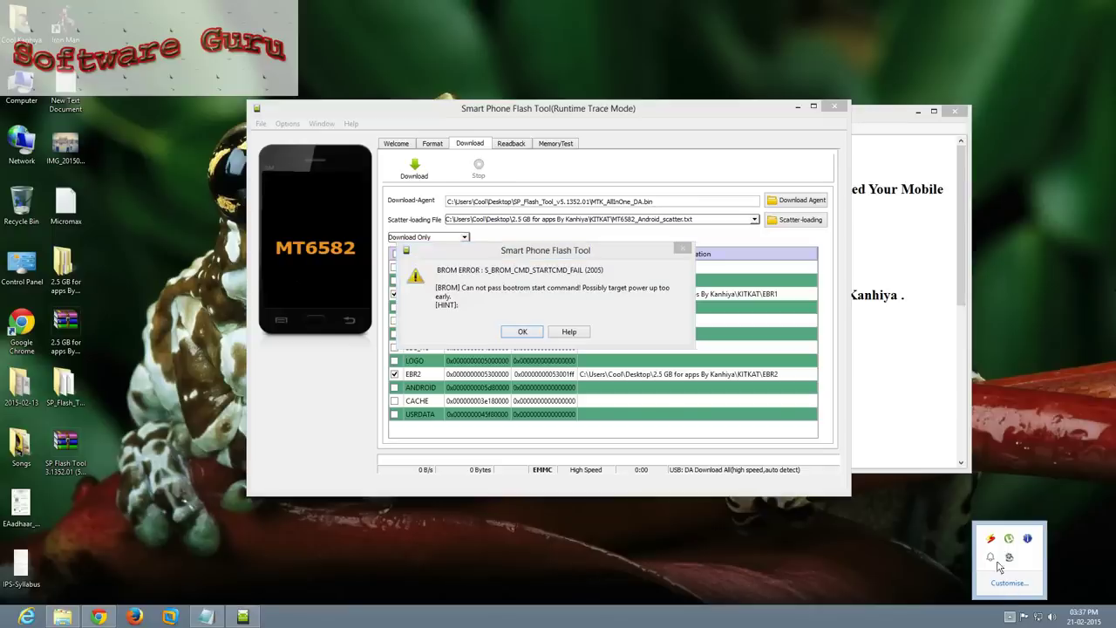
{"action": "right_click", "coordinate": [1009, 562]}
{"action": "left_click", "coordinate": [1029, 523]}
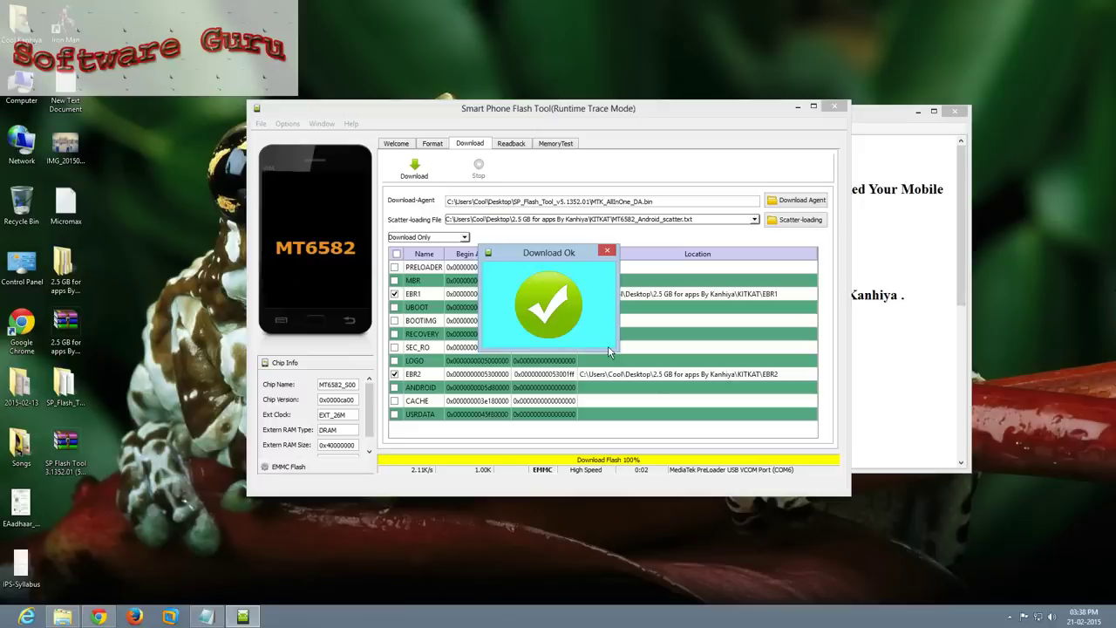
{"action": "left_click", "coordinate": [607, 253]}
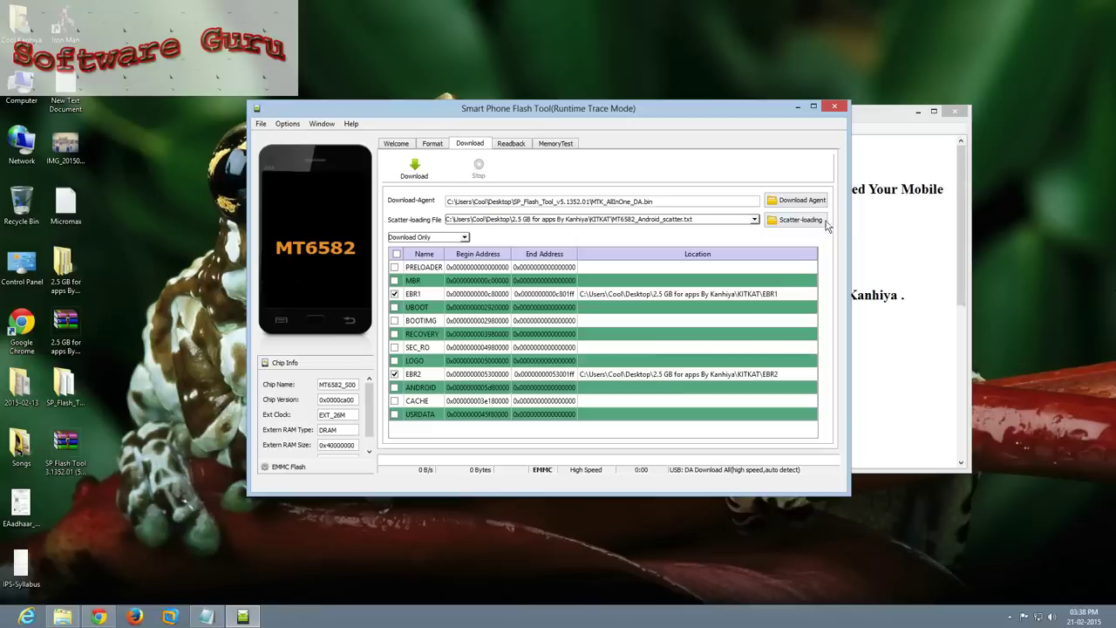
Switch to the Micromax notes in Notepad and review steps 3 to 6 on reconnecting the phone and rebooting it to recovery mode
{"action": "left_click", "coordinate": [893, 245]}
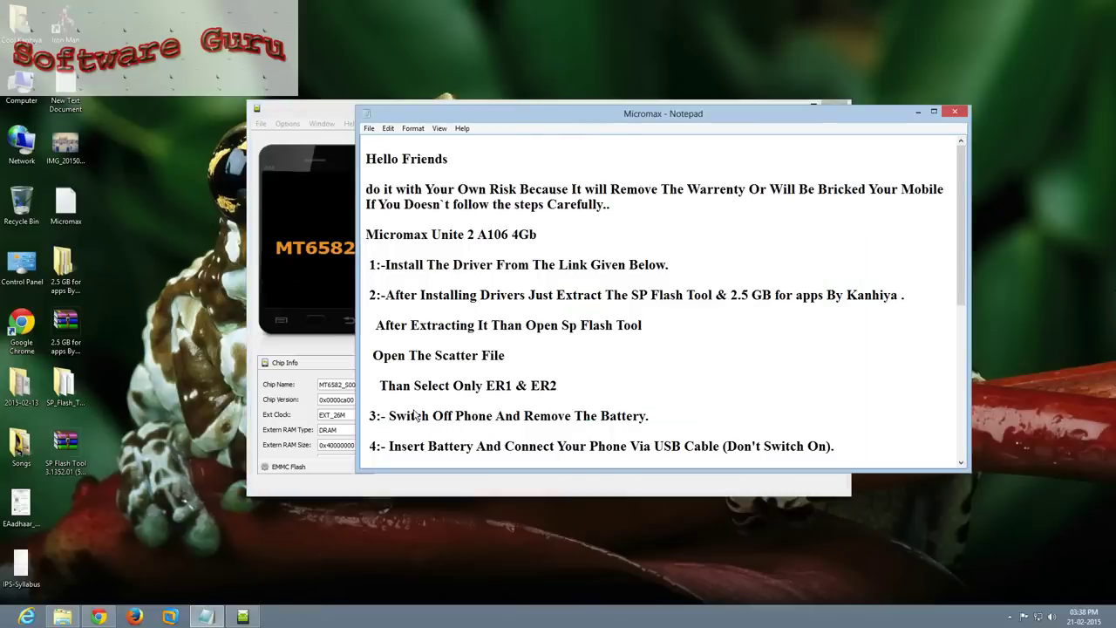
{"action": "scroll", "coordinate": [518, 396], "scroll_direction": "down", "scroll_amount": 2}
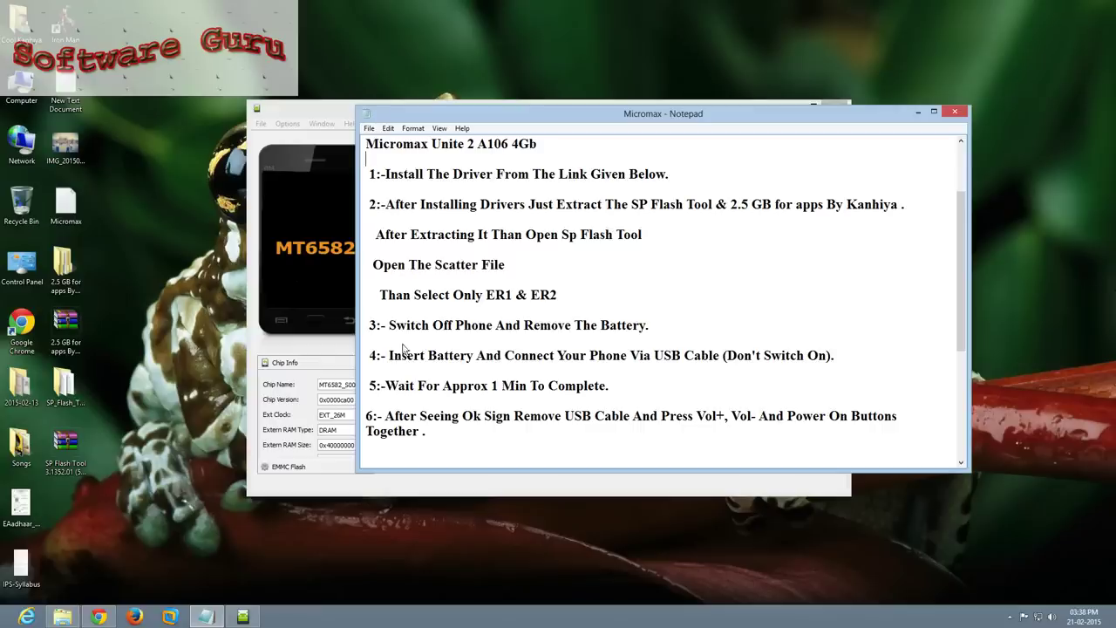
{"action": "left_click_drag", "start_coordinate": [389, 358], "coordinate": [504, 356]}
{"action": "left_click", "coordinate": [464, 342]}
{"action": "scroll", "coordinate": [446, 409], "scroll_direction": "down", "scroll_amount": 1}
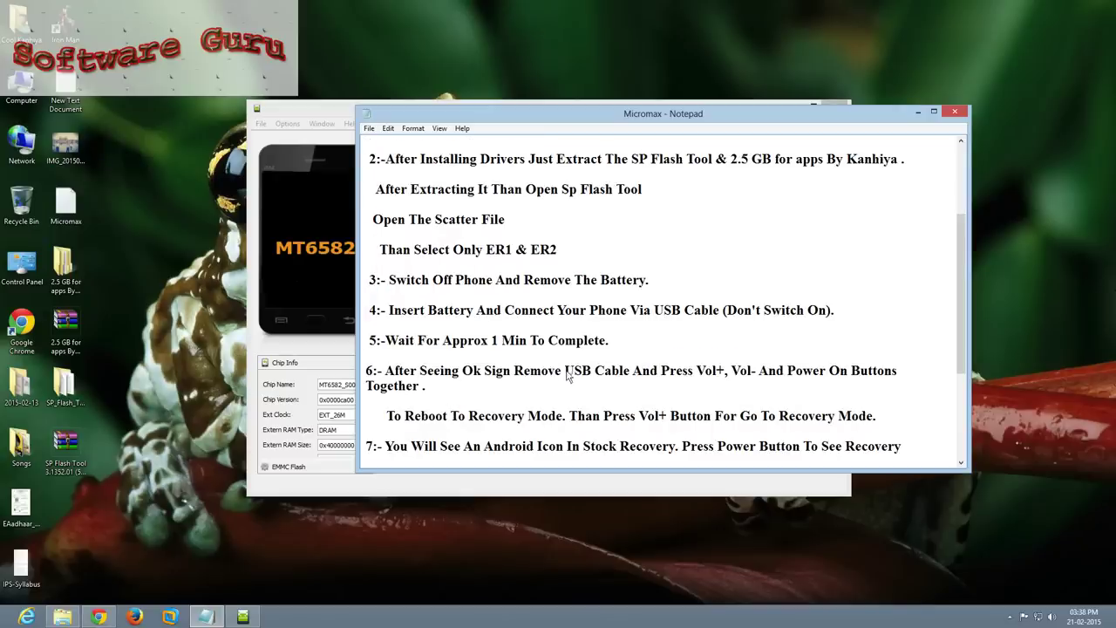
{"action": "left_click", "coordinate": [671, 376]}
{"action": "scroll", "coordinate": [440, 412], "scroll_direction": "down", "scroll_amount": 1}
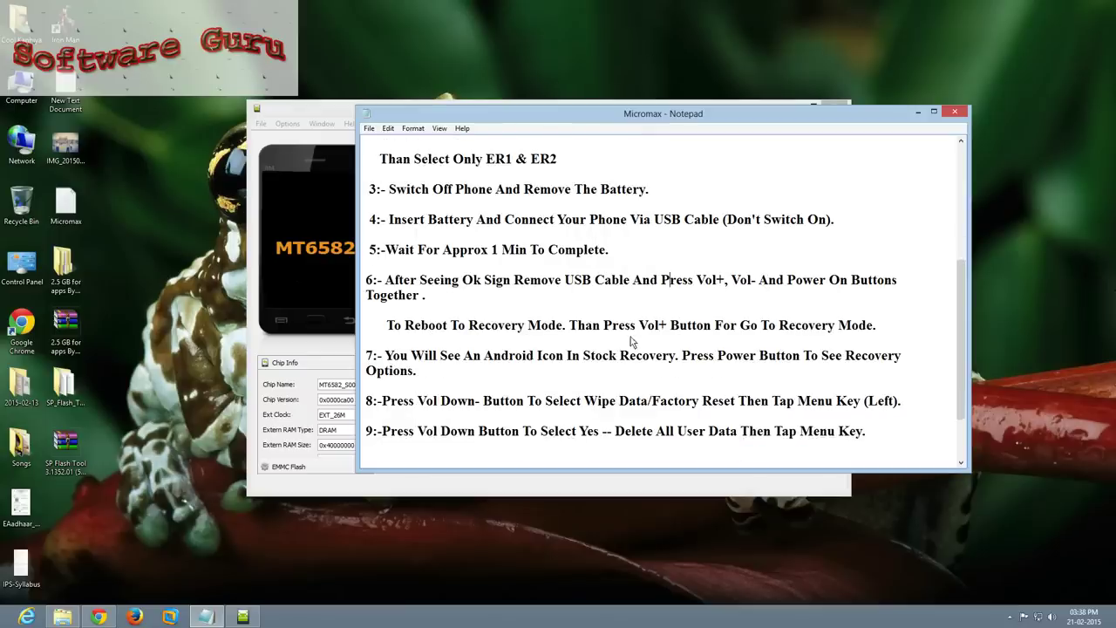
{"action": "double_click", "coordinate": [611, 332]}
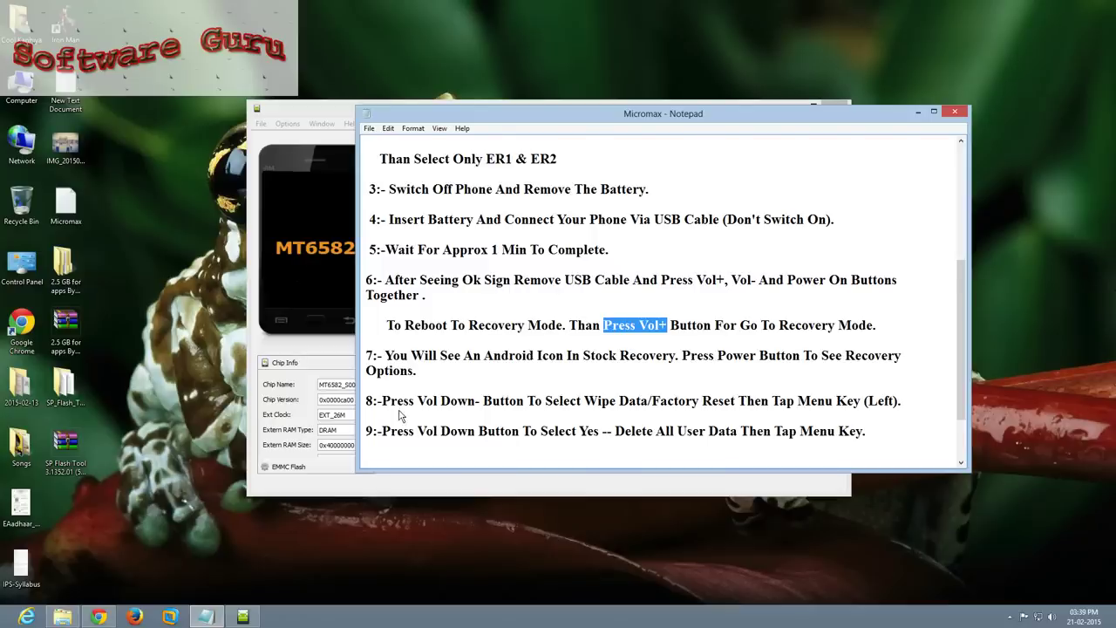
Review steps 7 to 10 and the closing lines of the notes, covering the factory reset, user data deletion and system reboot
{"action": "scroll", "coordinate": [401, 414], "scroll_direction": "down", "scroll_amount": 1}
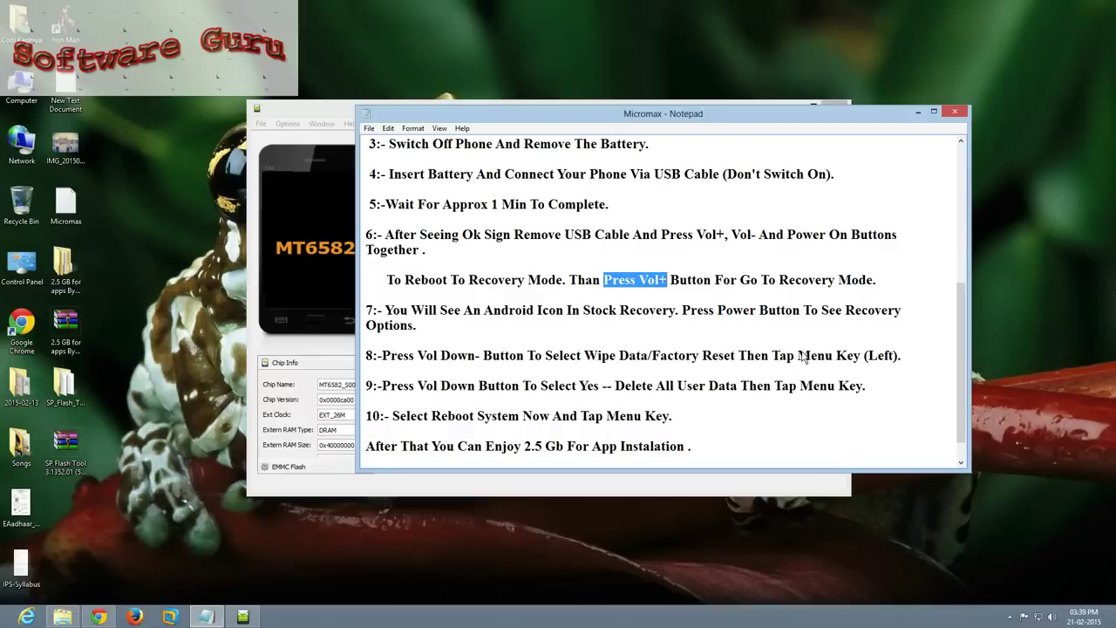
{"action": "left_click_drag", "start_coordinate": [798, 358], "coordinate": [889, 361]}
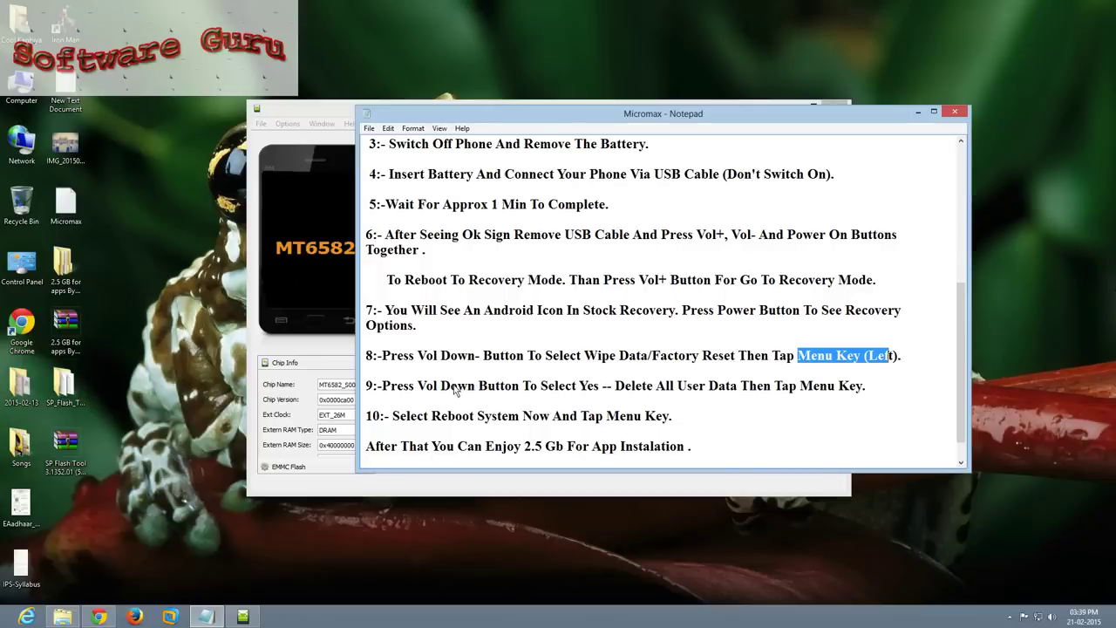
{"action": "left_click_drag", "start_coordinate": [580, 389], "coordinate": [738, 394]}
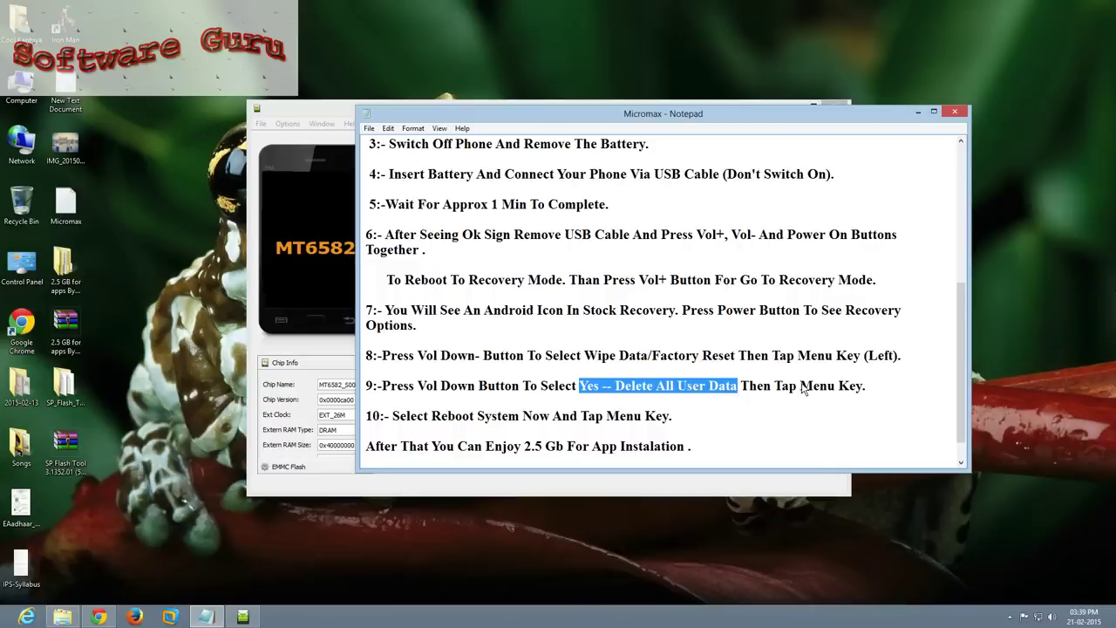
{"action": "left_click_drag", "start_coordinate": [802, 389], "coordinate": [864, 388]}
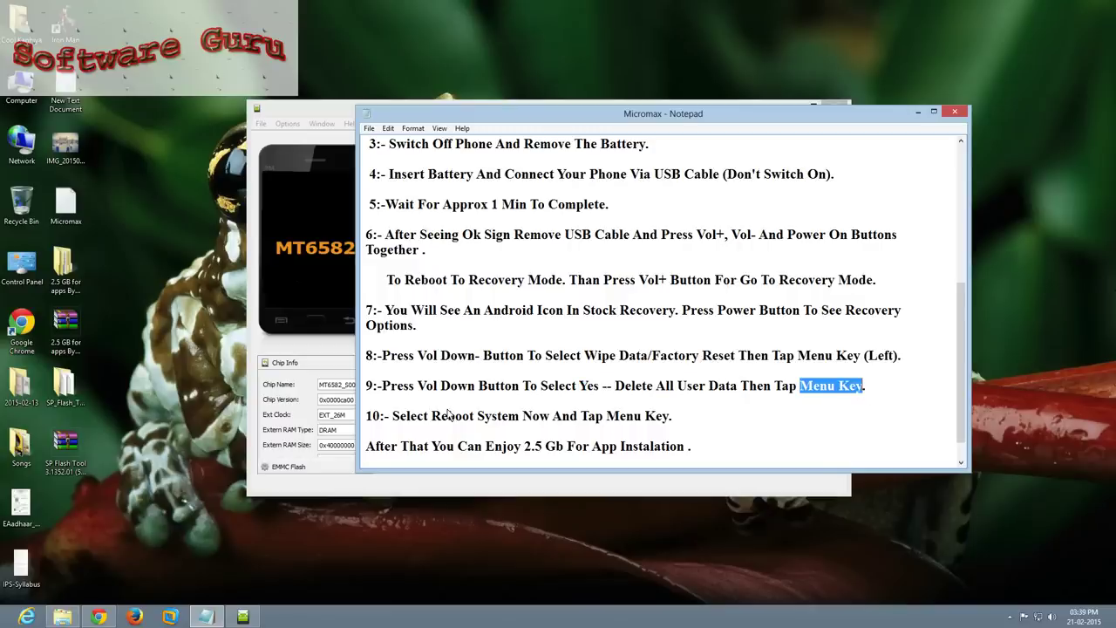
{"action": "left_click_drag", "start_coordinate": [431, 417], "coordinate": [528, 427]}
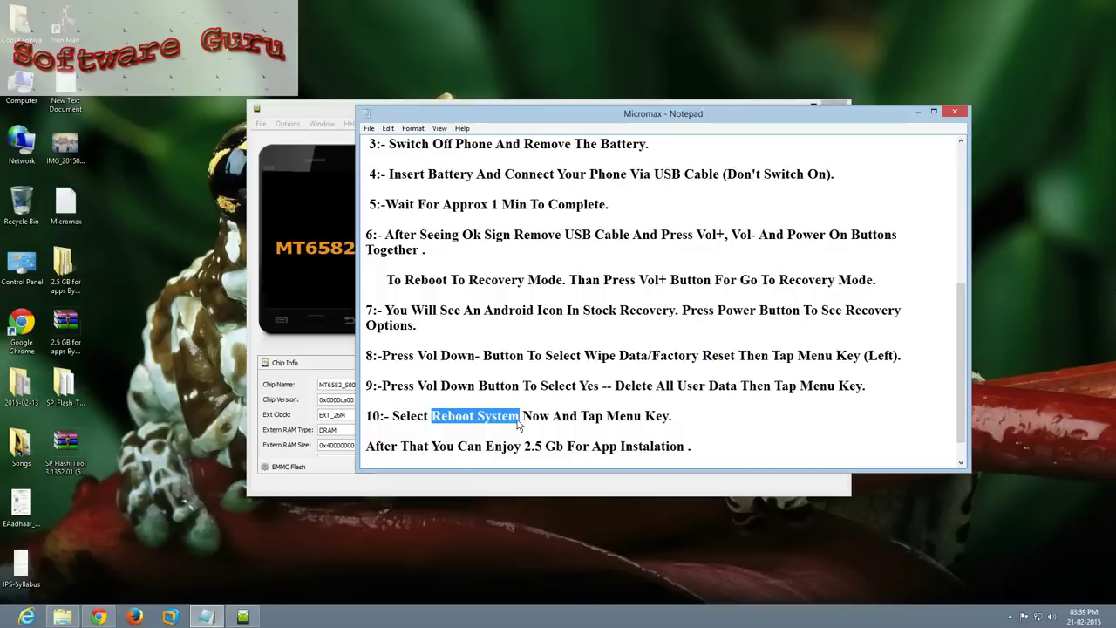
{"action": "left_click_drag", "start_coordinate": [608, 419], "coordinate": [670, 422]}
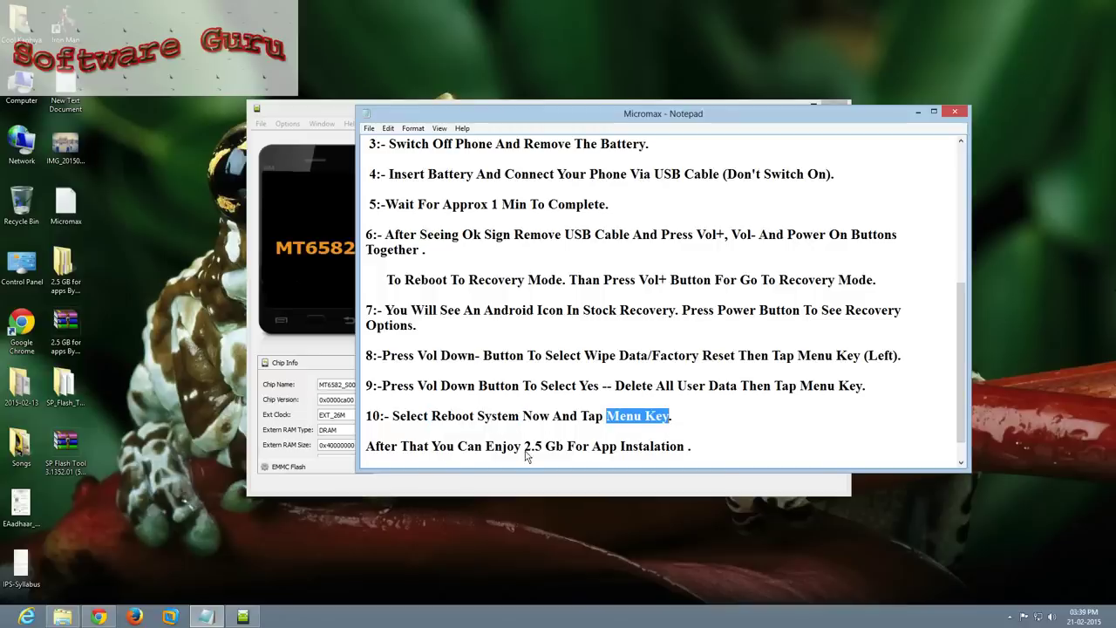
{"action": "left_click_drag", "start_coordinate": [526, 453], "coordinate": [568, 454]}
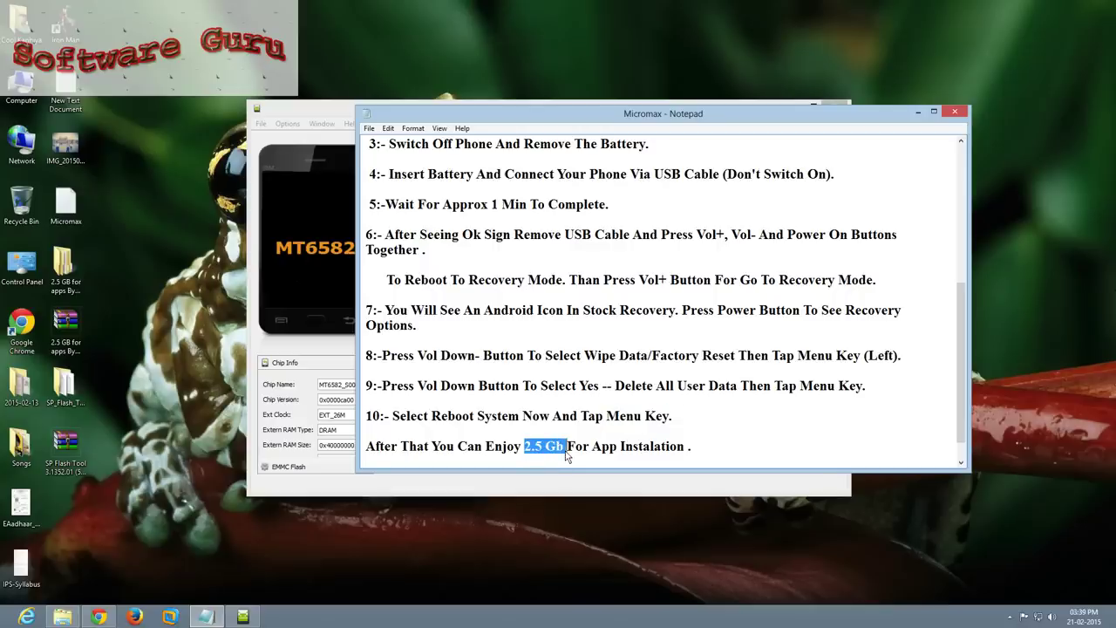
{"action": "scroll", "coordinate": [676, 450], "scroll_direction": "down", "scroll_amount": 1}
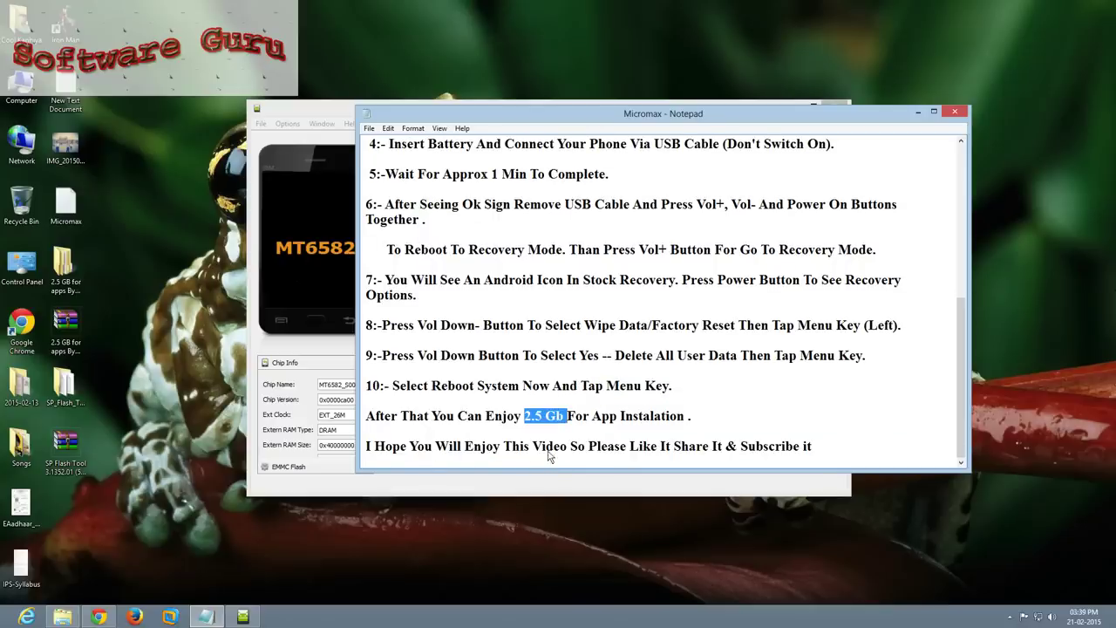
{"action": "left_click", "coordinate": [812, 448]}
{"action": "left_click", "coordinate": [1009, 617]}
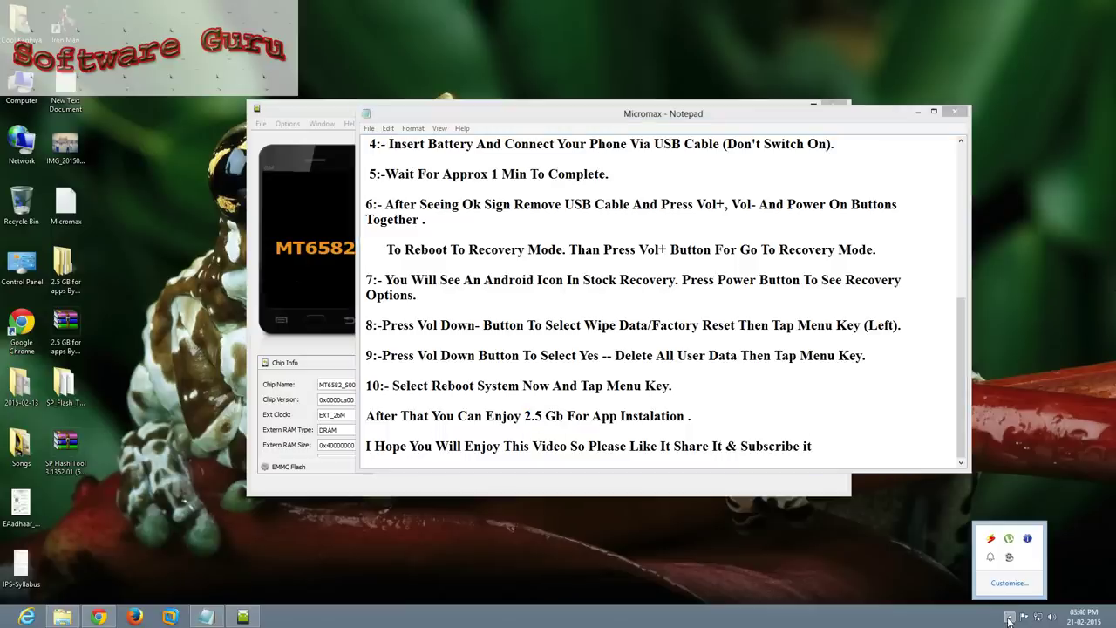